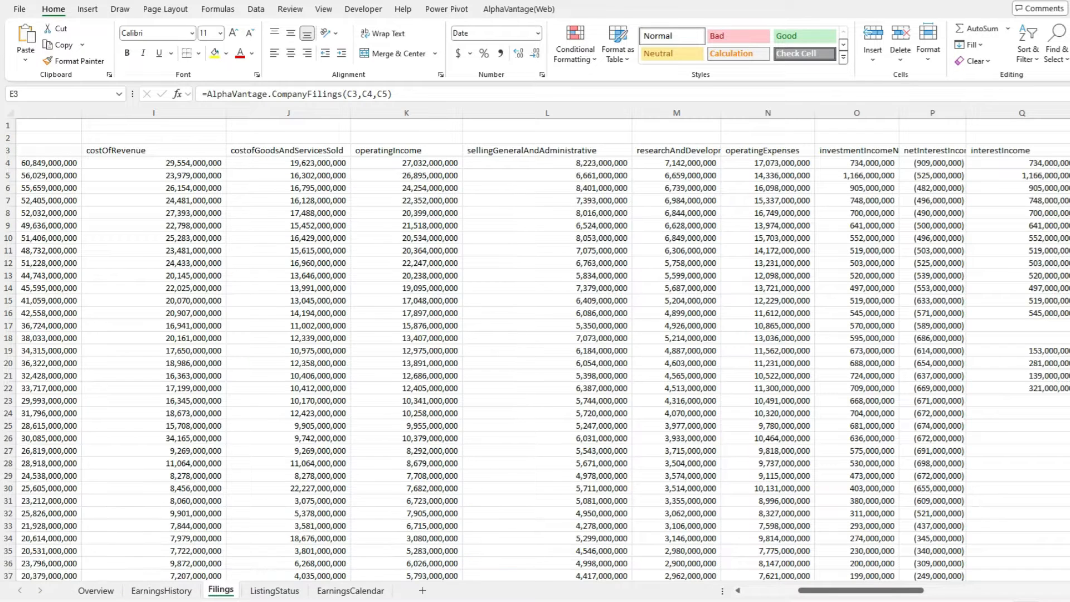
Drag the browser showing the Alpha Vantage homepage over Excel and maximize it
left_click_drag(1069, 67, 628, 35)
double_click(577, 32)
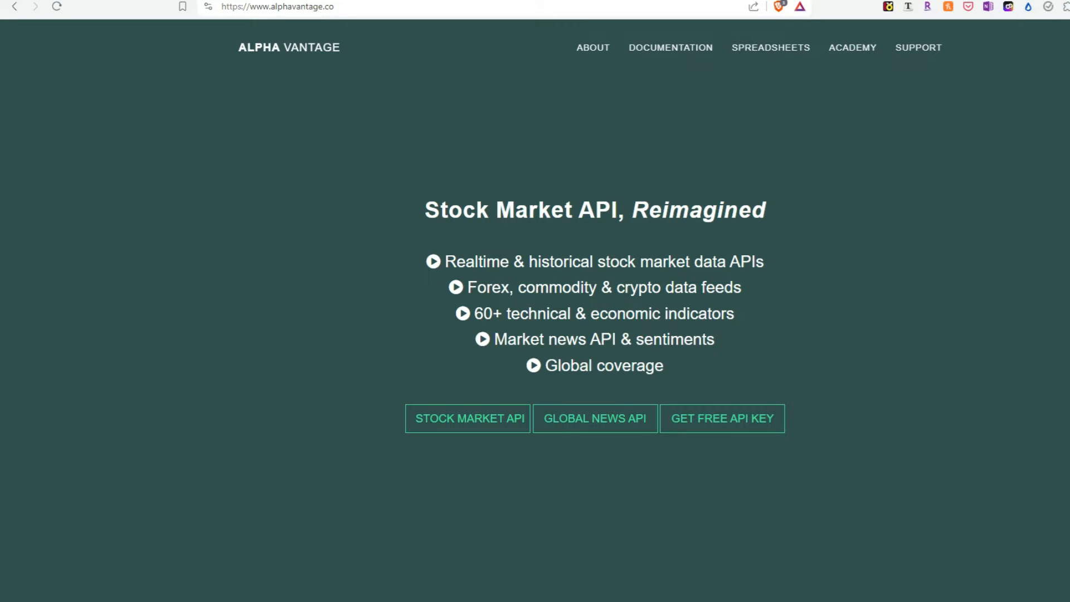
Visit the free API key sign-up form, then return home and go to the Spreadsheets page
left_click(754, 415)
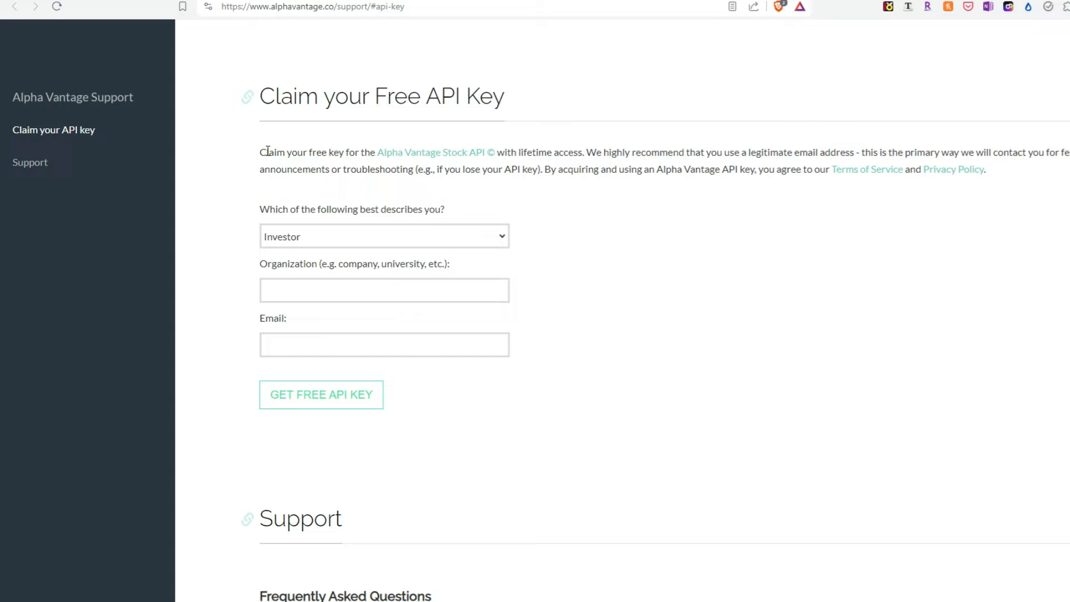
left_click(43, 1)
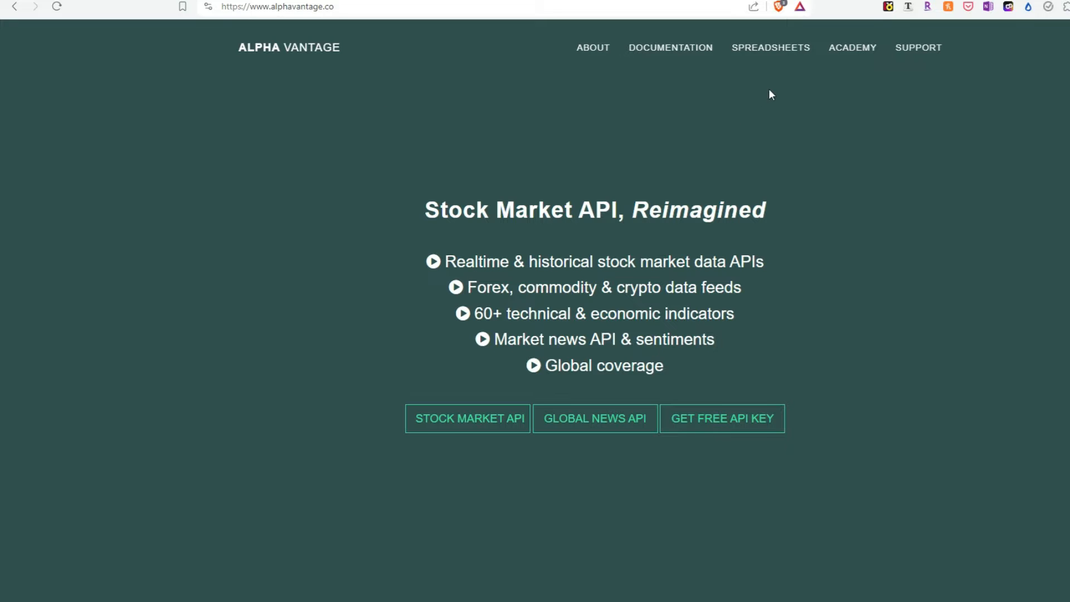
left_click(782, 50)
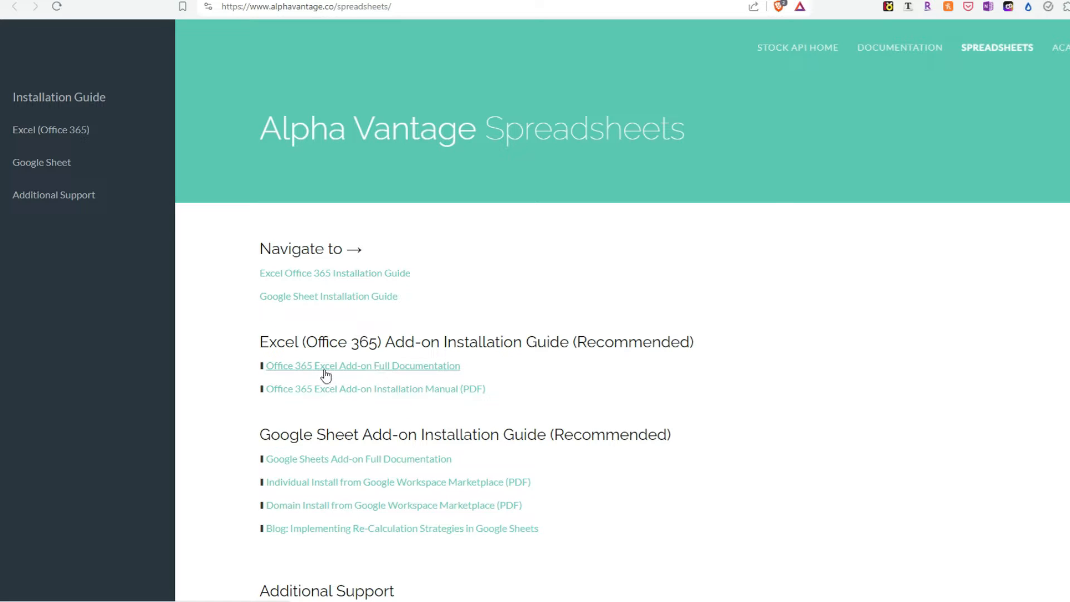
Open the Office 365 Excel Add-on Full Documentation and scroll down to Example Spreadsheets
left_click(434, 373)
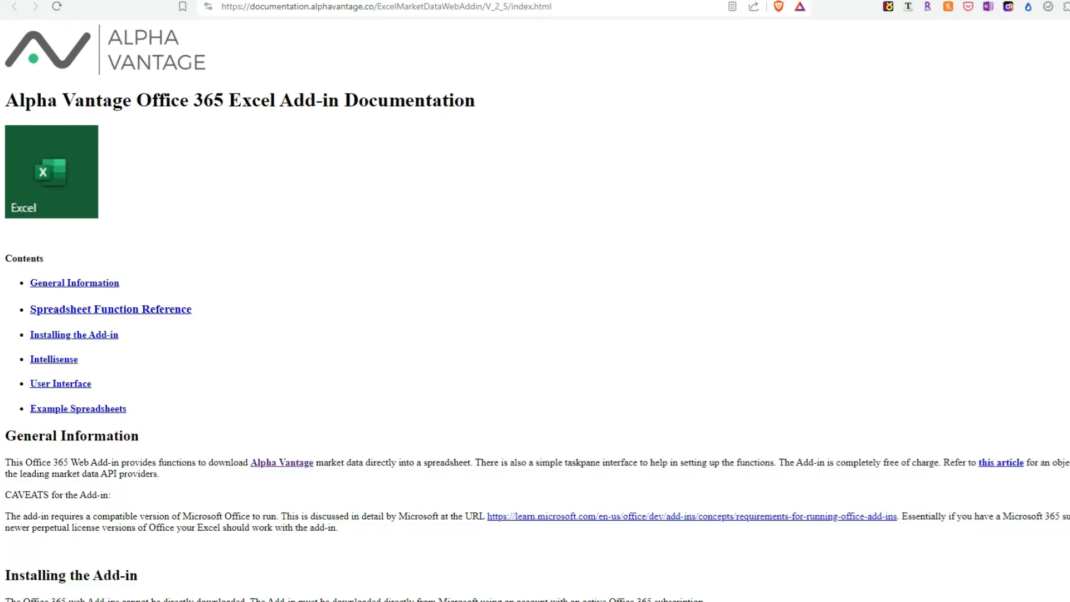
scroll(1, 83, "down", 20)
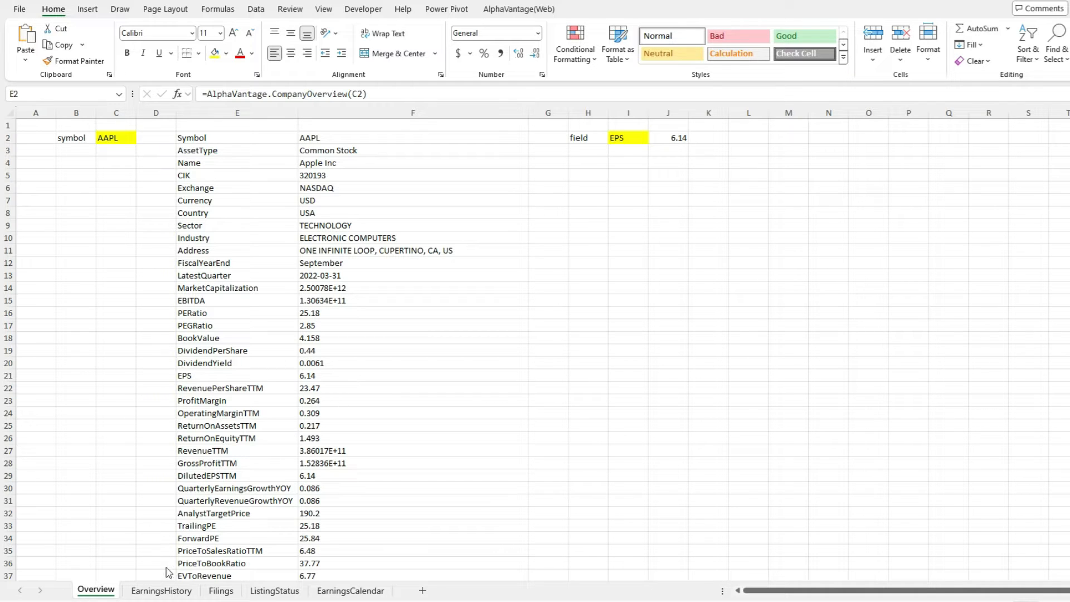
Check the EarningsHistory sheet's Annual/Quarterly choice in C3, leaving it unchanged, then go to the Filings sheet
left_click(167, 590)
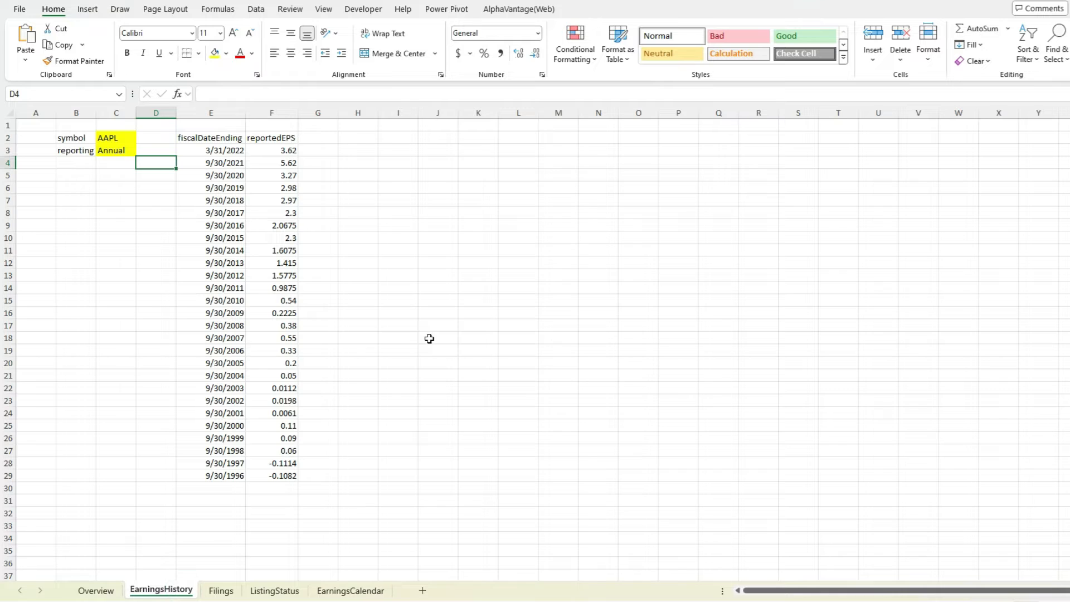
left_click(125, 151)
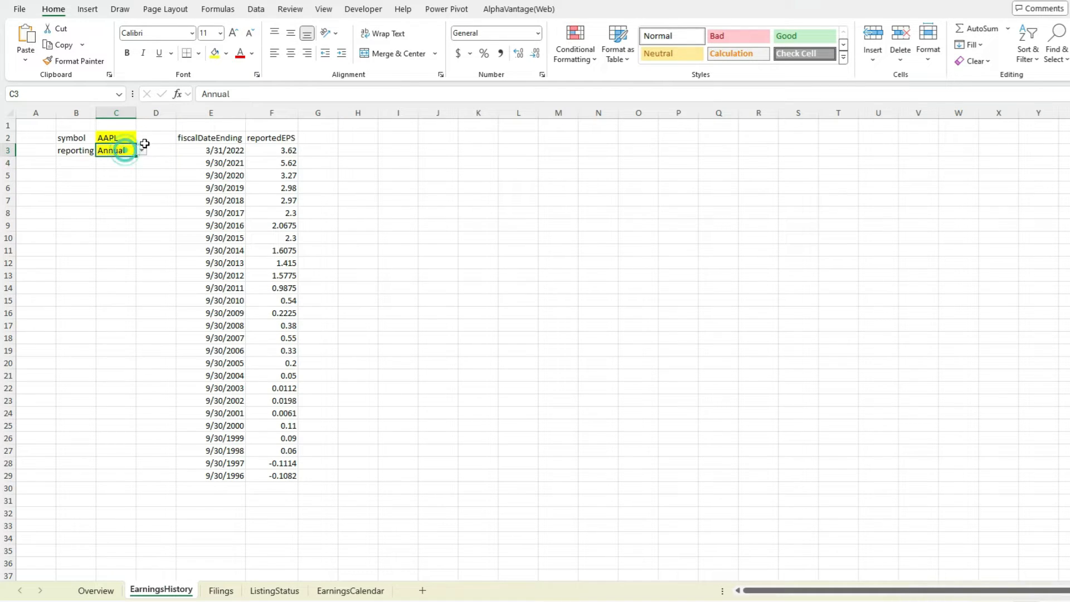
left_click(140, 151)
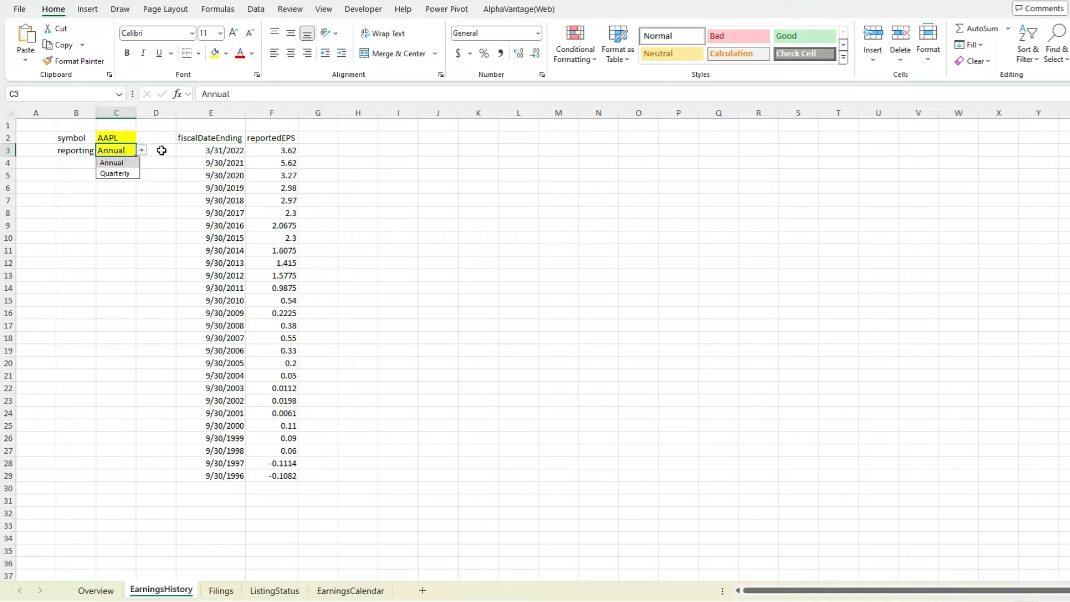
left_click(162, 151)
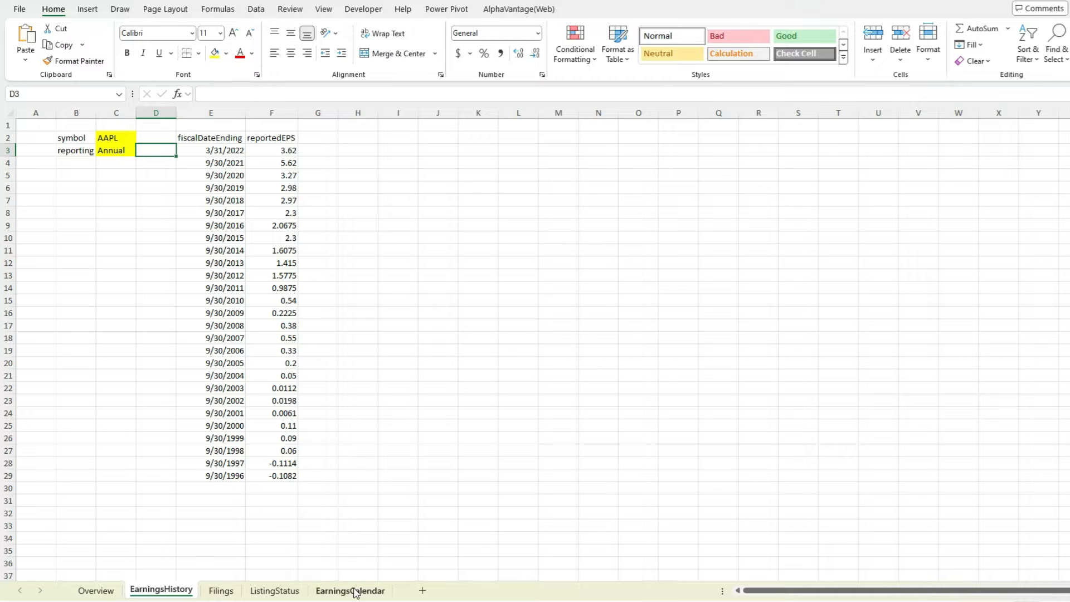
left_click(220, 591)
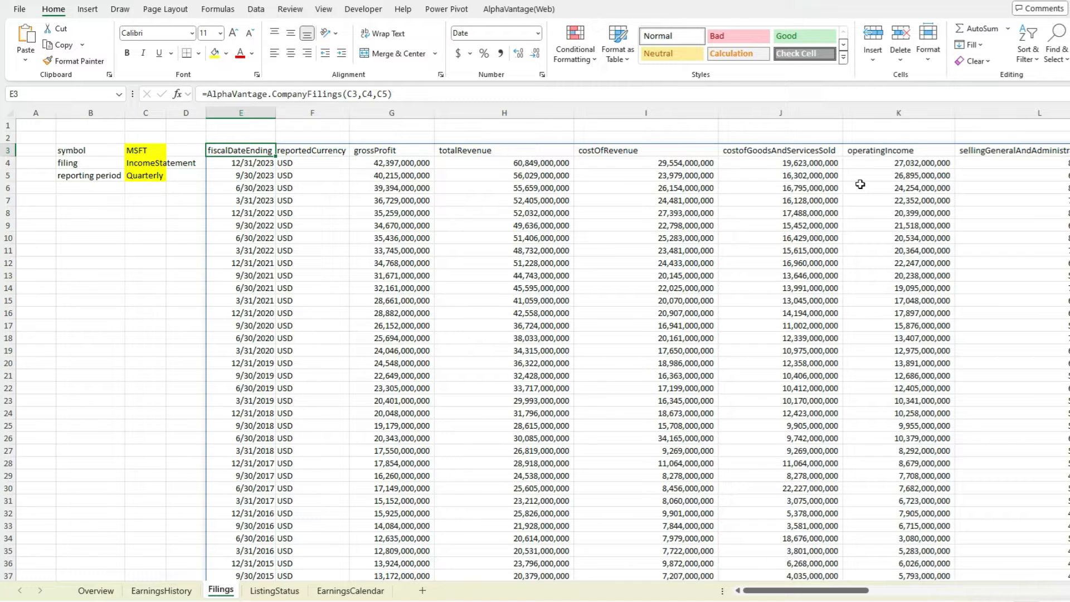
Review the MSFT filings table, then replace the symbol in C3 with AAPL
mouse_move(808, 590)
left_mouse_down()
mouse_move(948, 577)
mouse_move(1069, 583)
mouse_move(807, 598)
left_mouse_up()
scroll(306, 260, "down", 11)
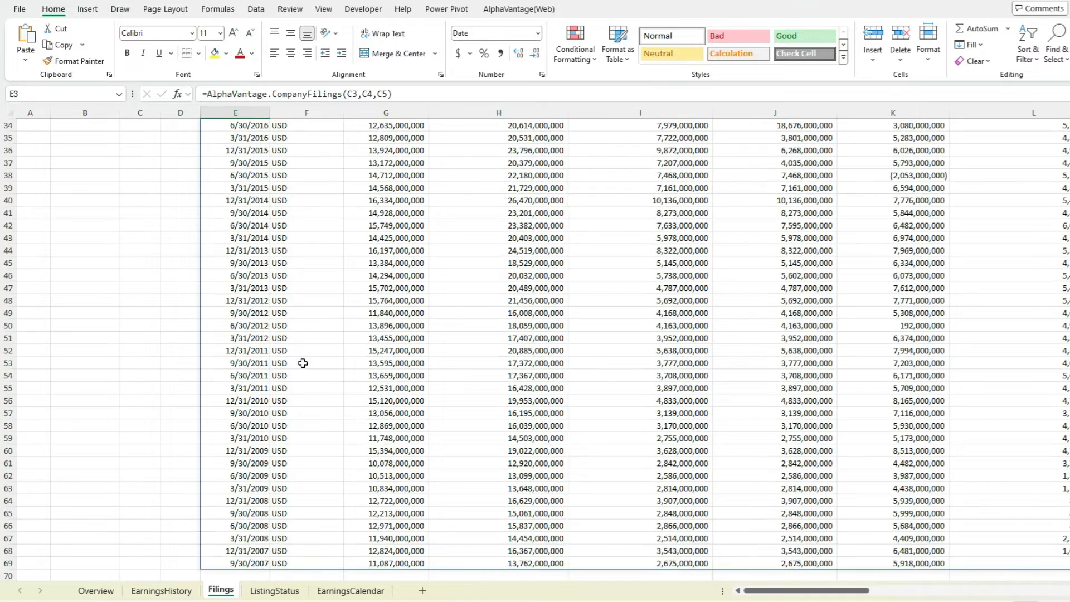
scroll(262, 293, "up", 5)
scroll(256, 285, "up", 6)
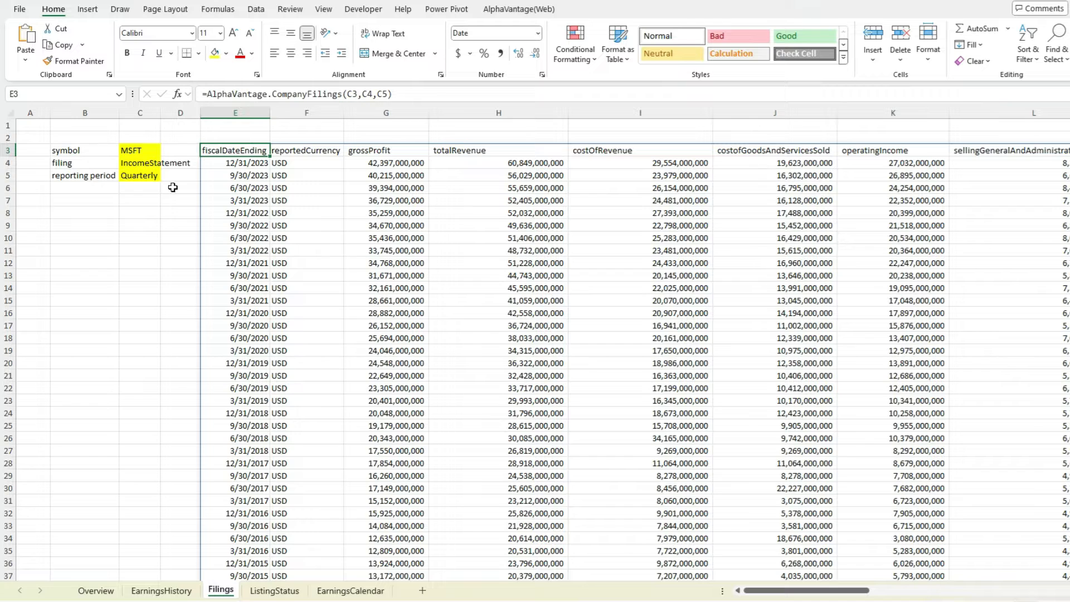
left_click(150, 155)
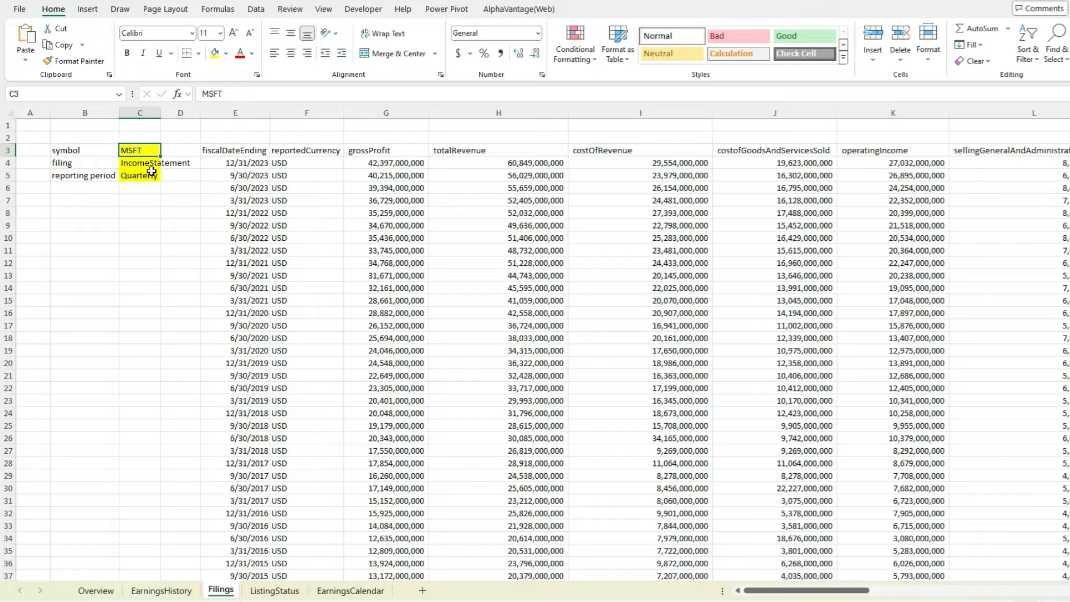
type("AAPL")
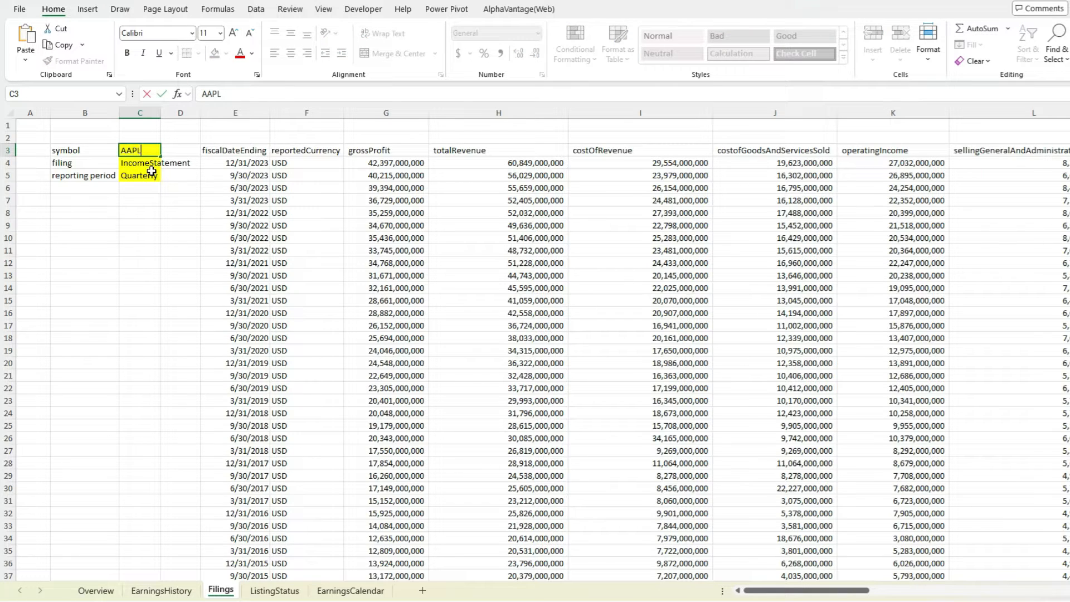
key("Return")
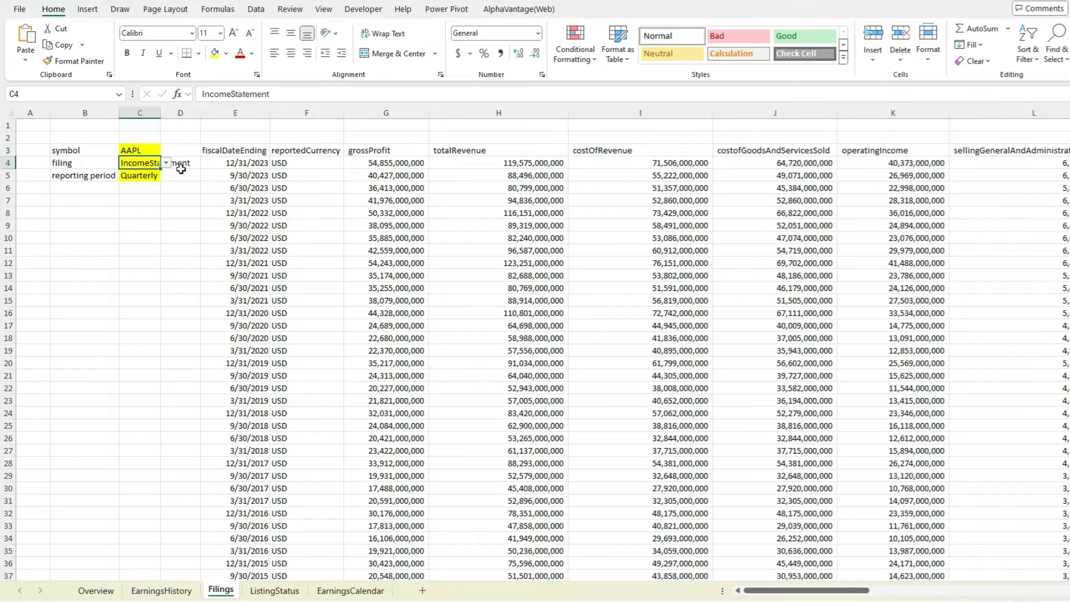
Set C5's reporting period to Annual, keeping C4's filing type as IncomeStatement
left_click(152, 176)
left_click(166, 175)
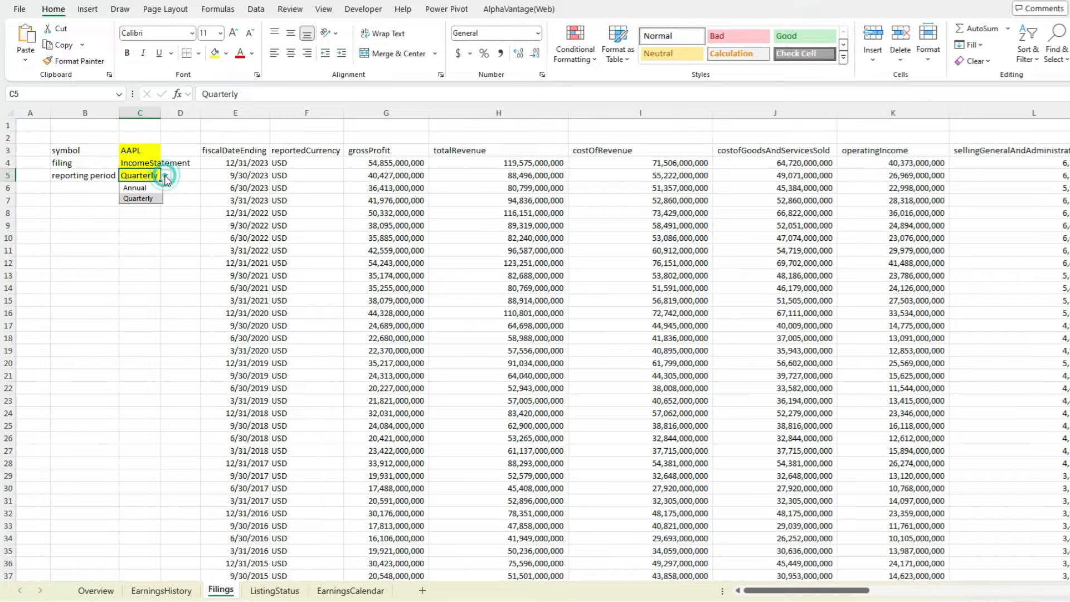
left_click(149, 188)
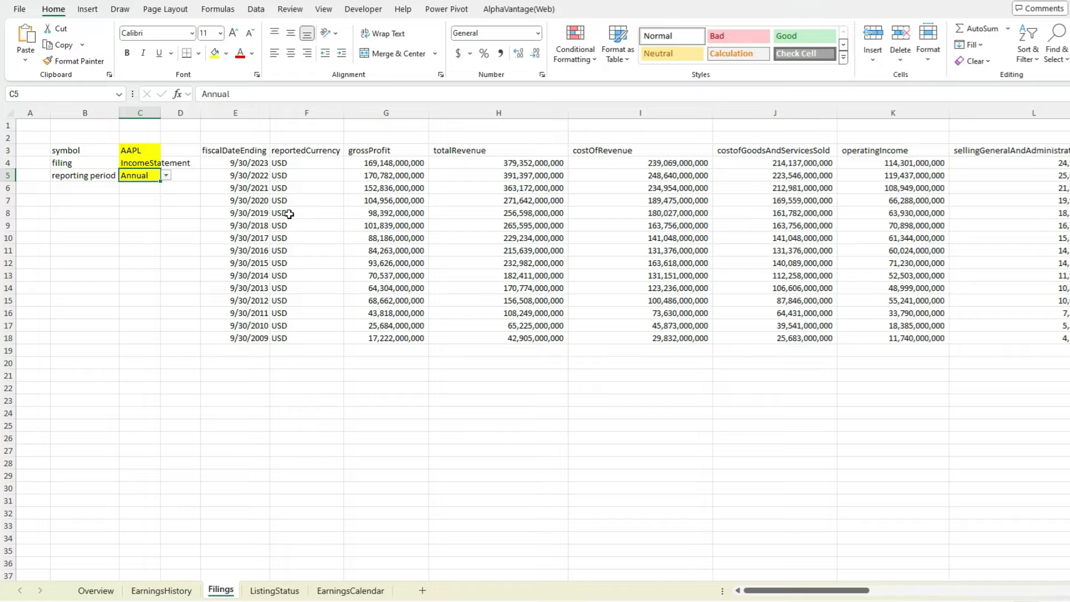
left_click(148, 163)
left_click(166, 163)
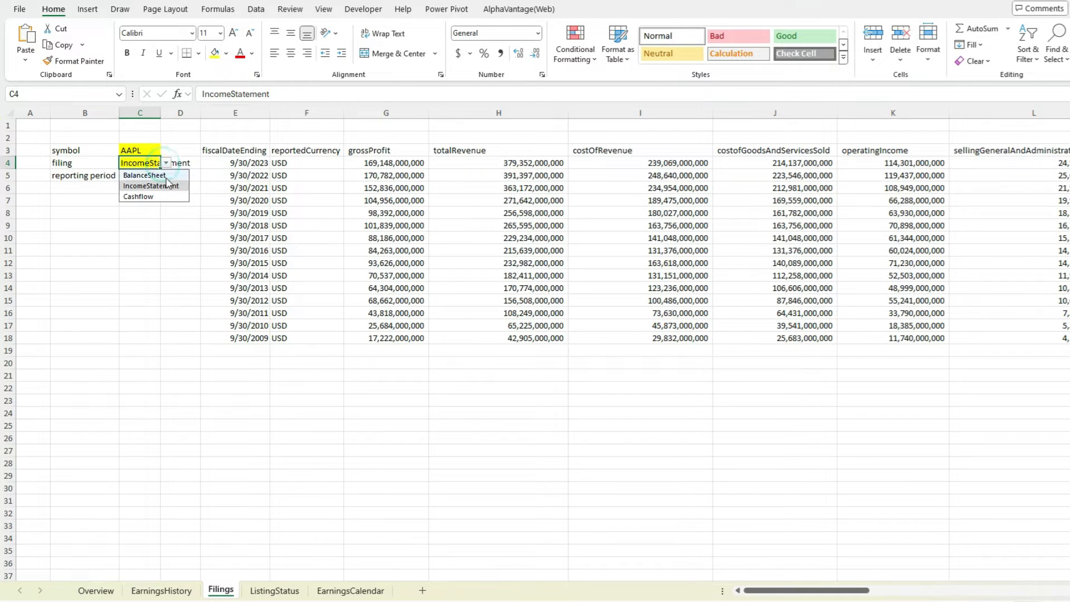
left_click(302, 165)
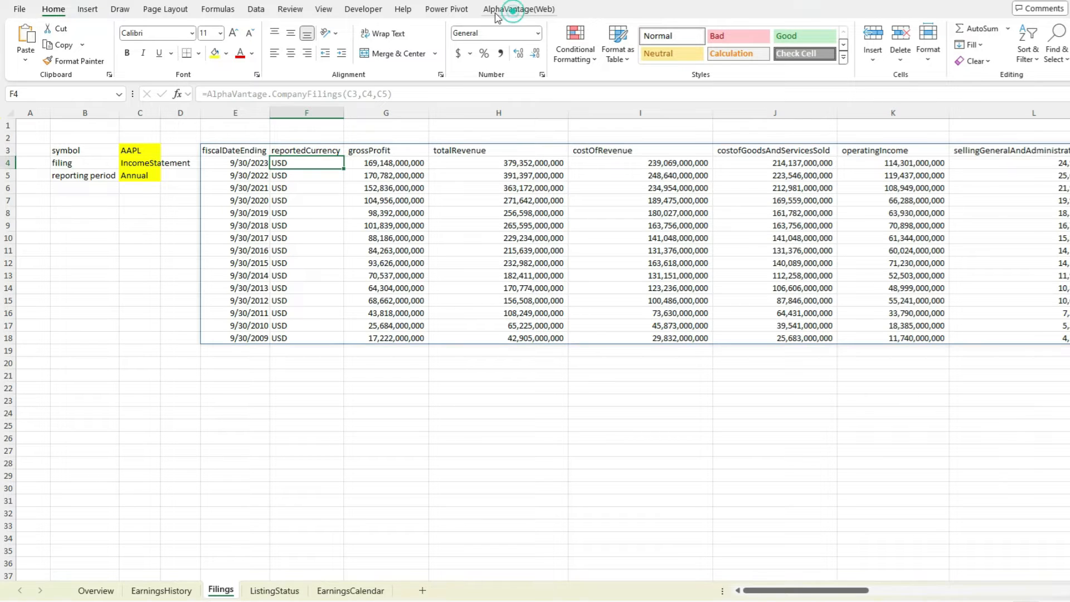
Open the AlphaVantage(Web) taskpane, then bring the blank Google Sheets window over Excel
left_click(524, 10)
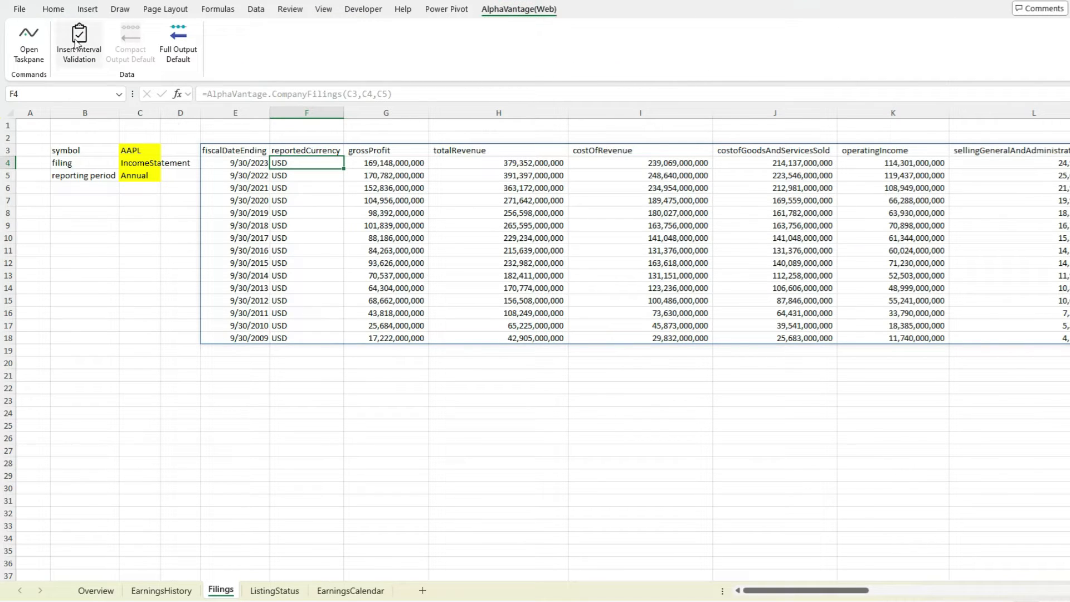
left_click(29, 48)
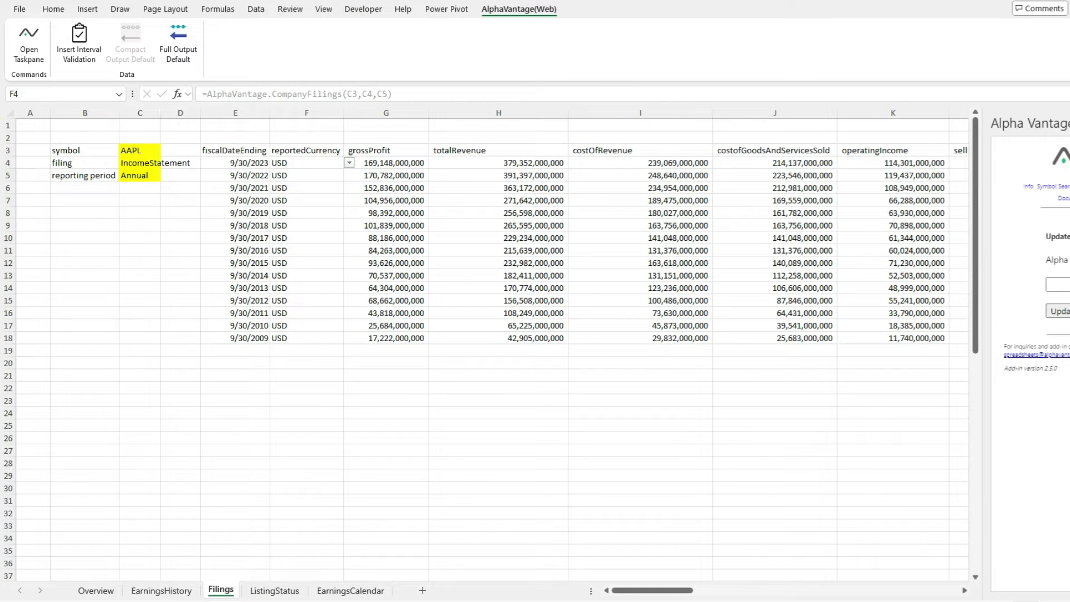
left_click_drag(1069, 111, 901, 62)
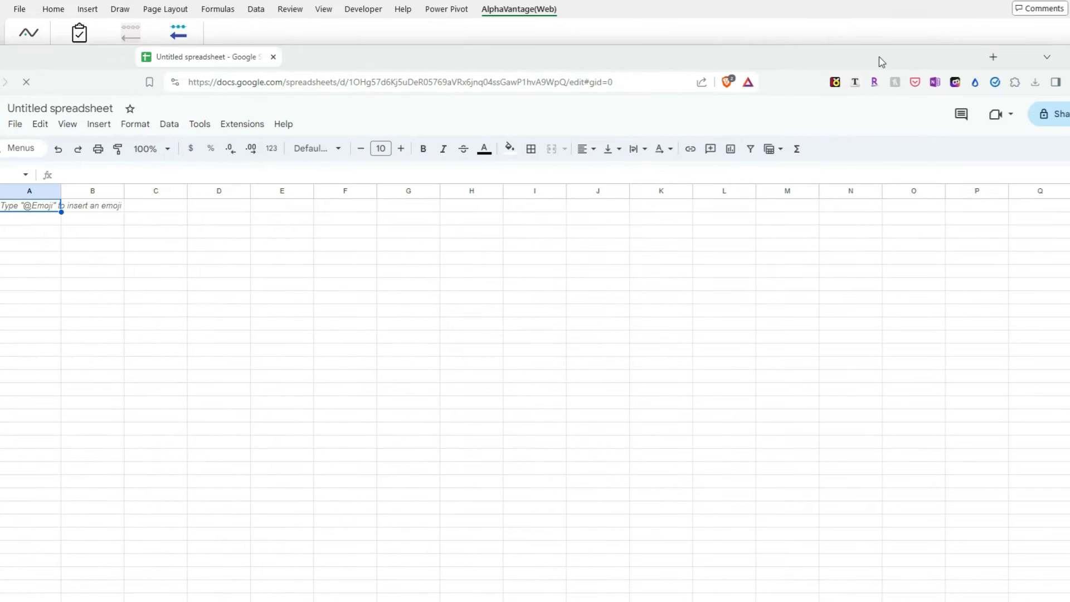
double_click(826, 55)
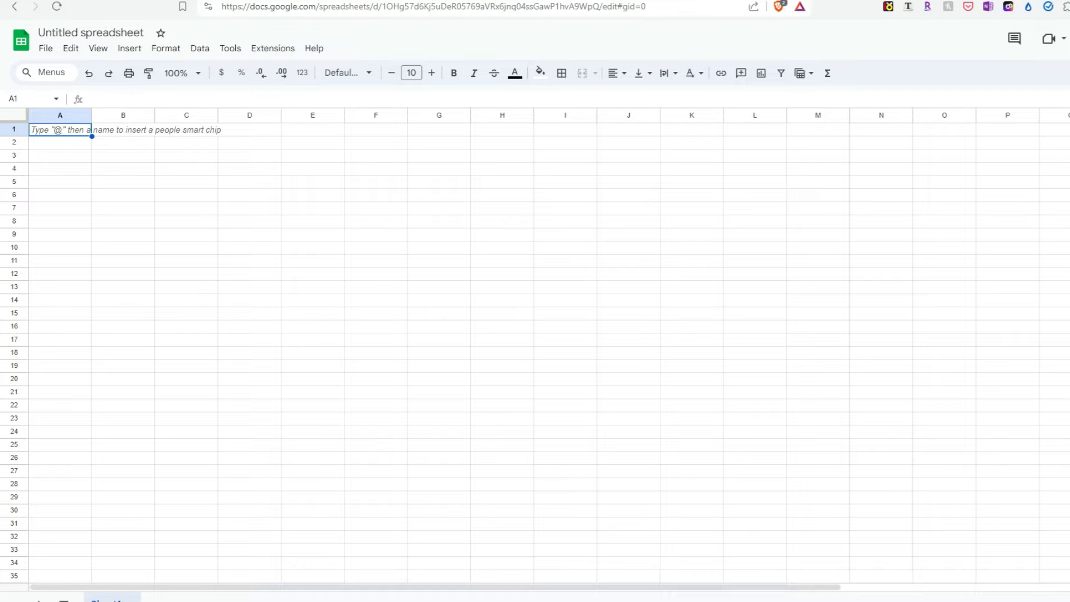
left_click(274, 48)
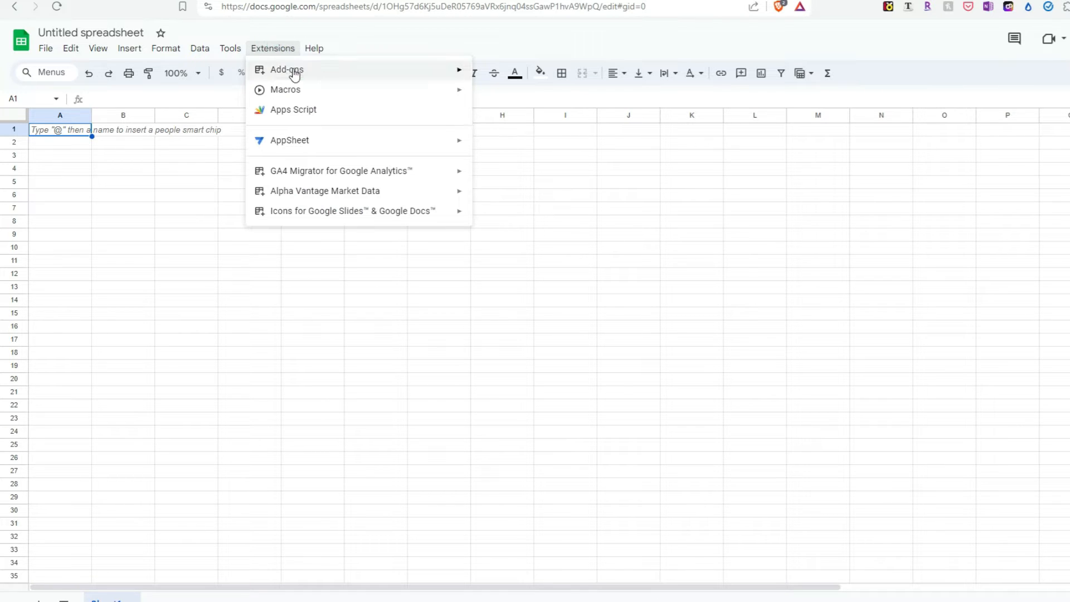
mouse_move(294, 74)
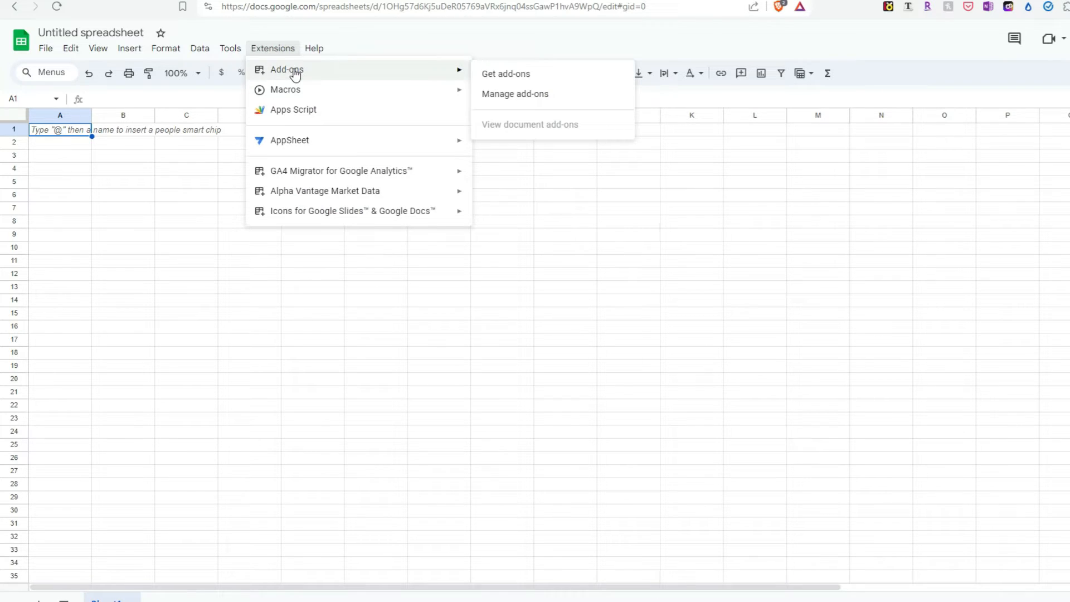
left_click(503, 84)
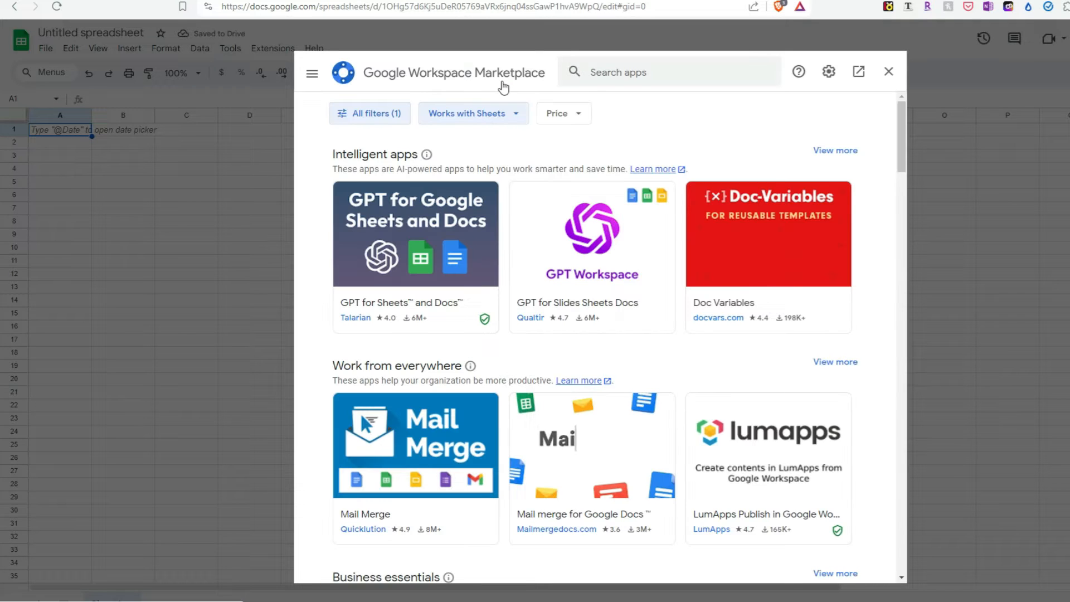
left_click(607, 68)
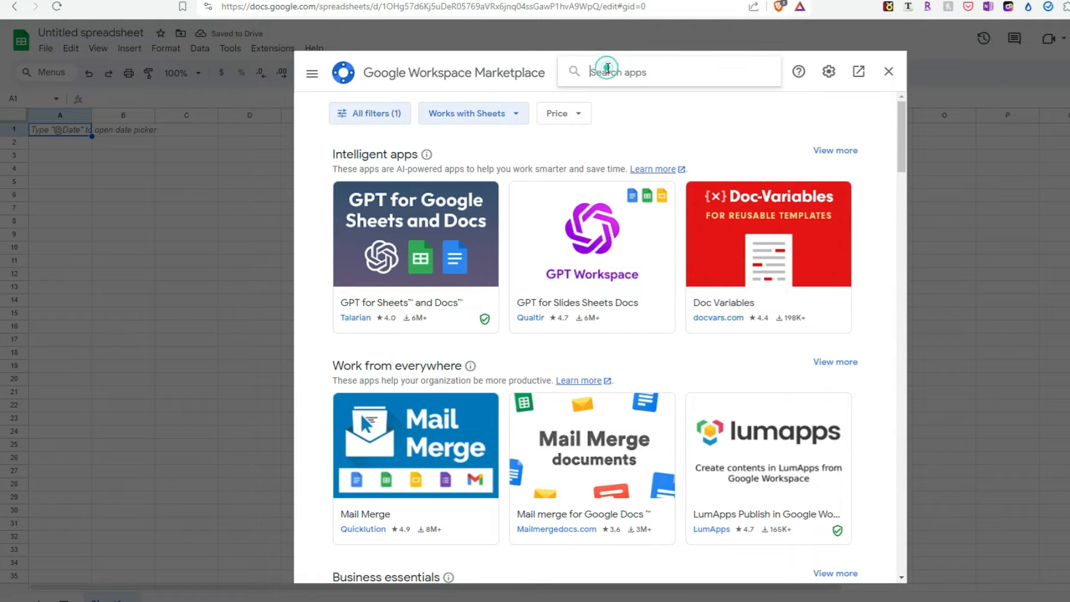
type("alpha")
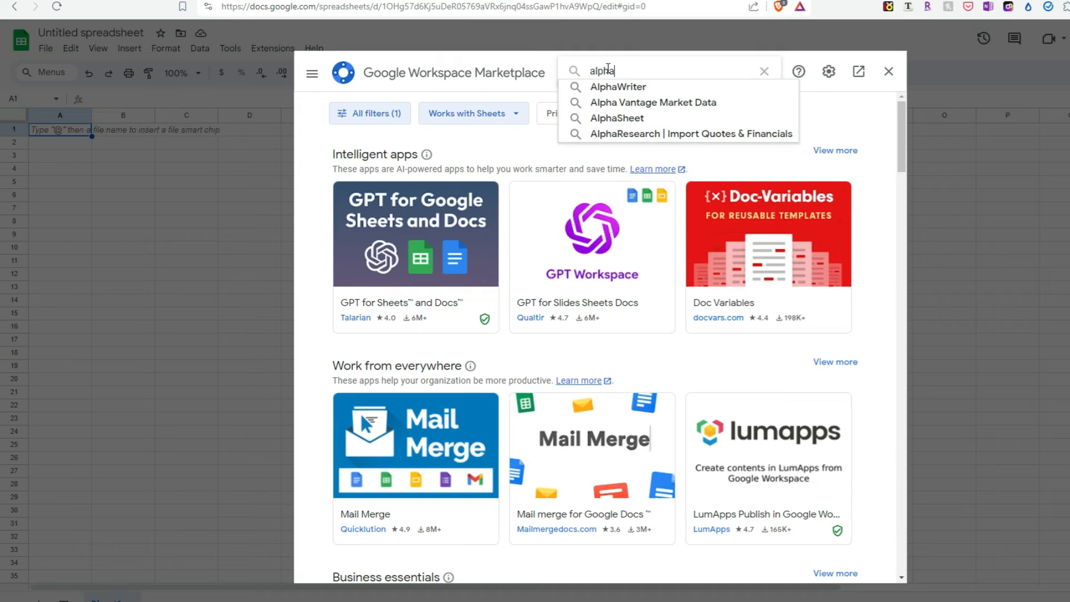
type(" van")
left_click(613, 86)
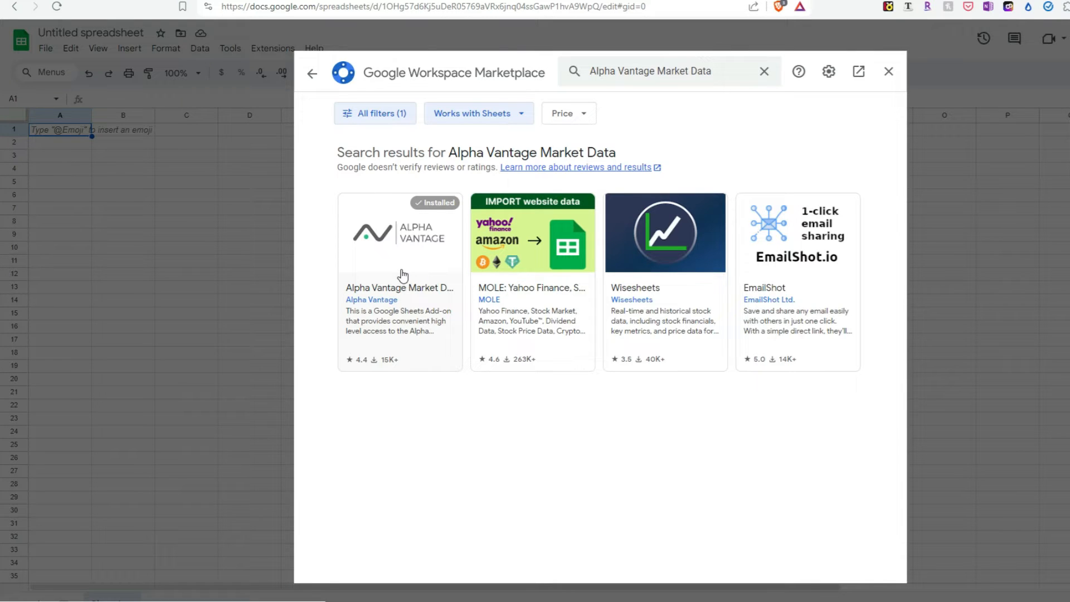
left_click(888, 71)
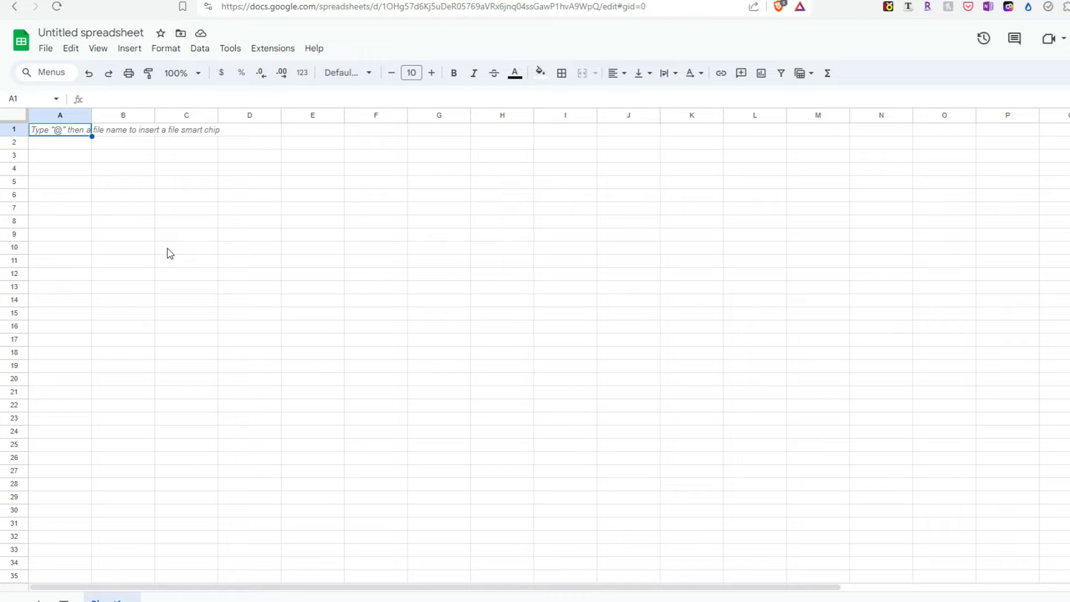
Enter =AVGetCompanyFilings("MSFT","IncomeStatement","Quarterly") in cell A1
type("=")
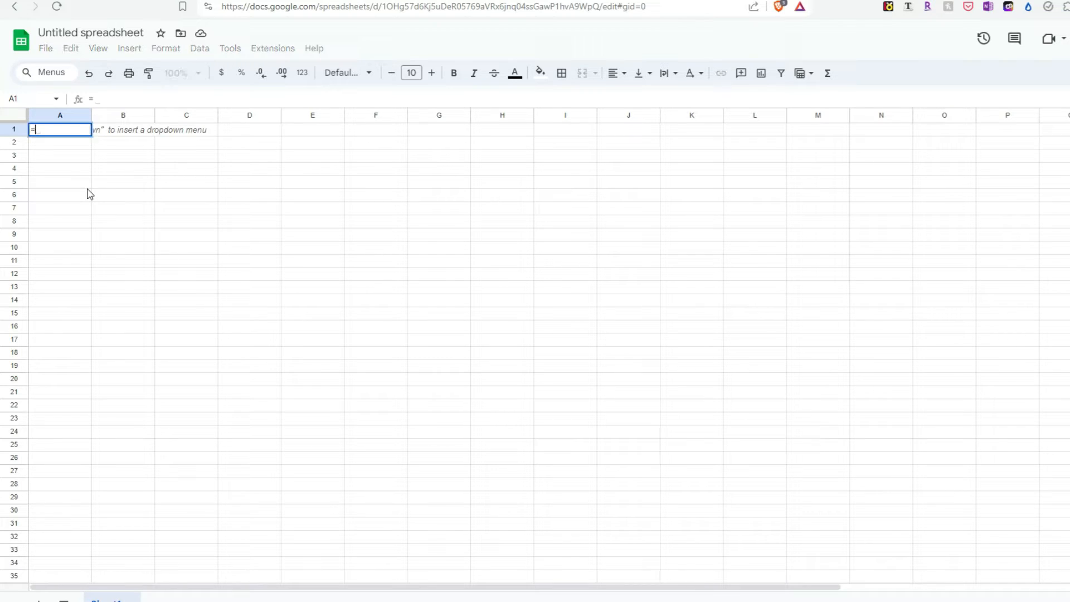
type("avget")
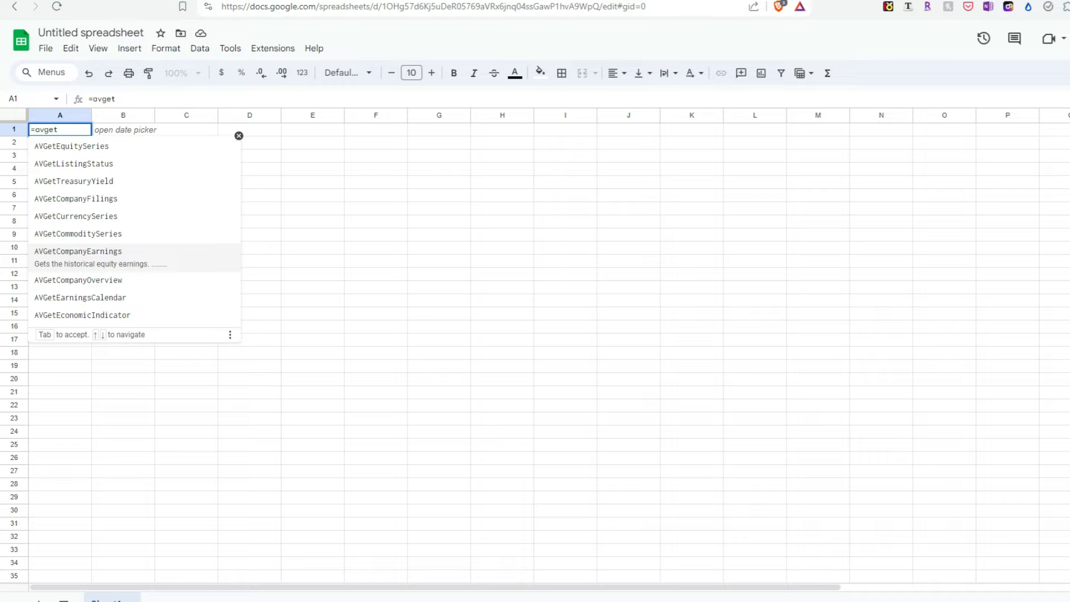
left_click(111, 207)
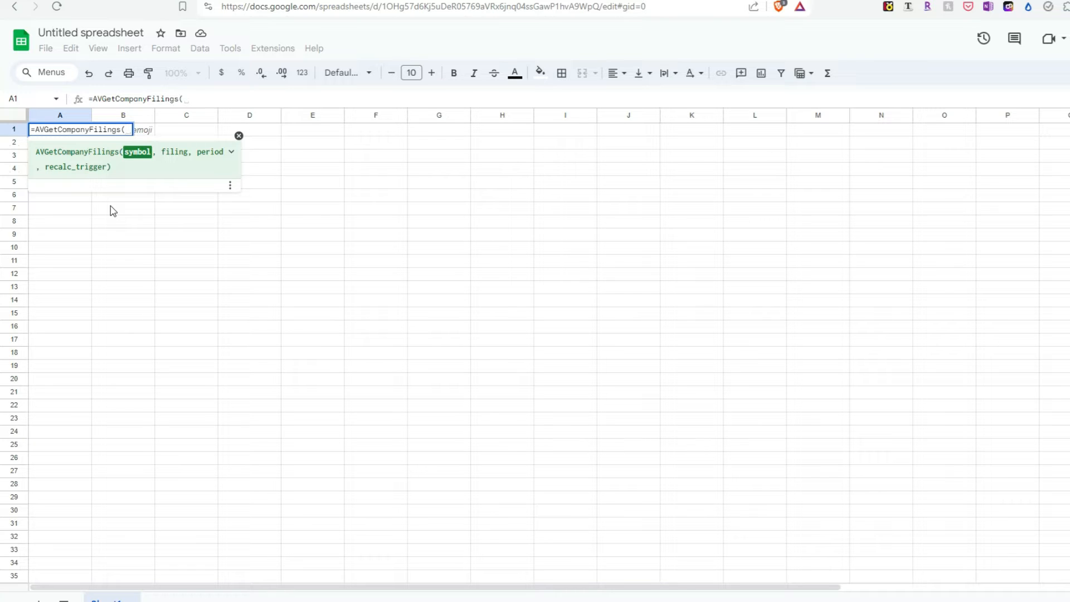
type("\"MSFT\",")
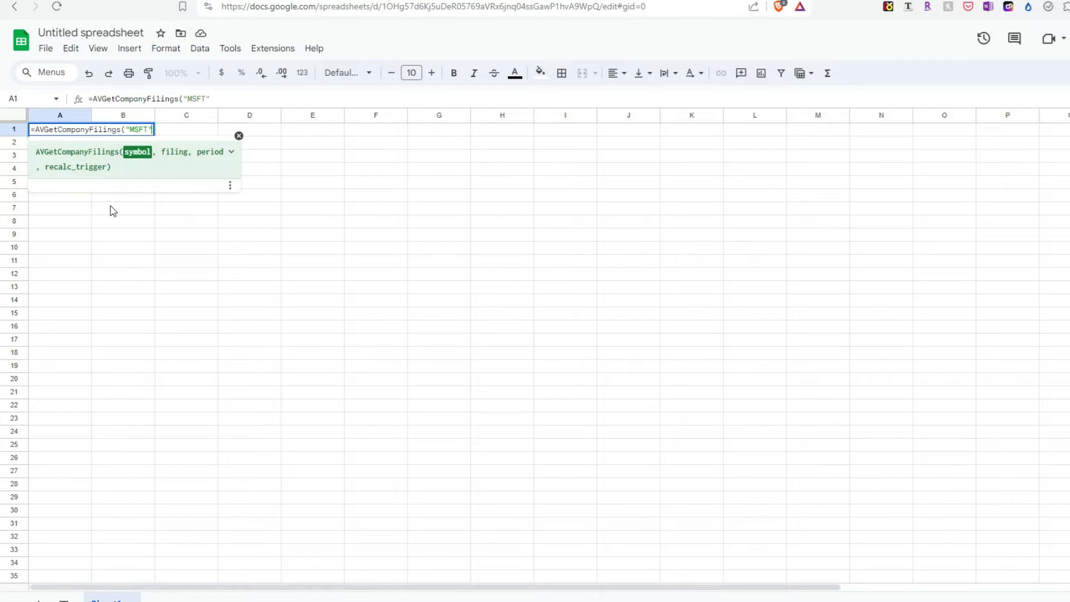
type(" \"IncomeStatement\",\"Quarterly")
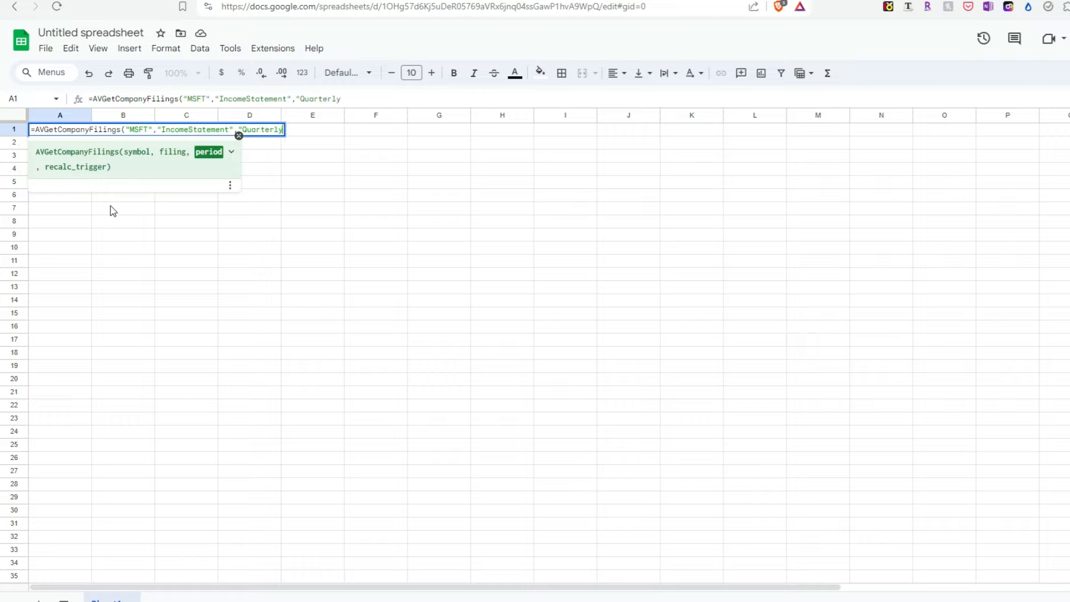
type("\")")
key("Return")
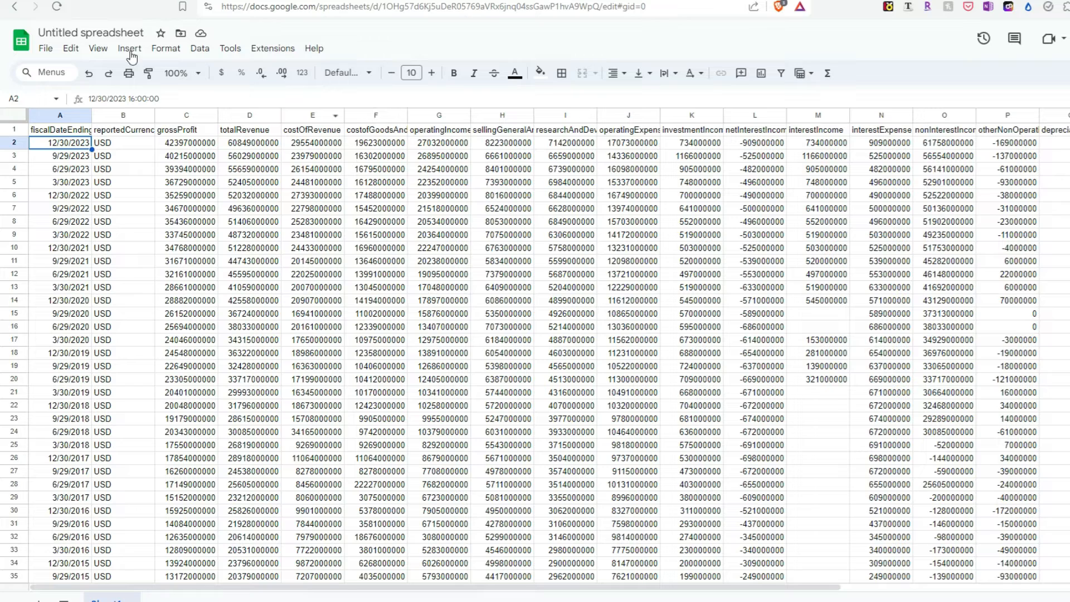
Look over the Extensions menu and A1's filings formula without changing anything
left_click(270, 48)
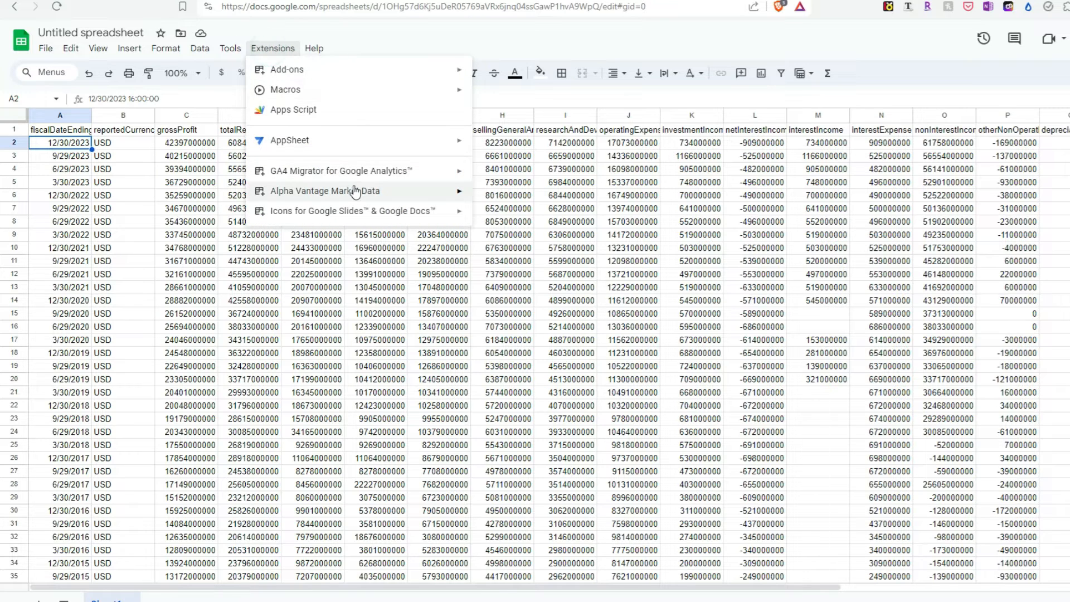
mouse_move(373, 190)
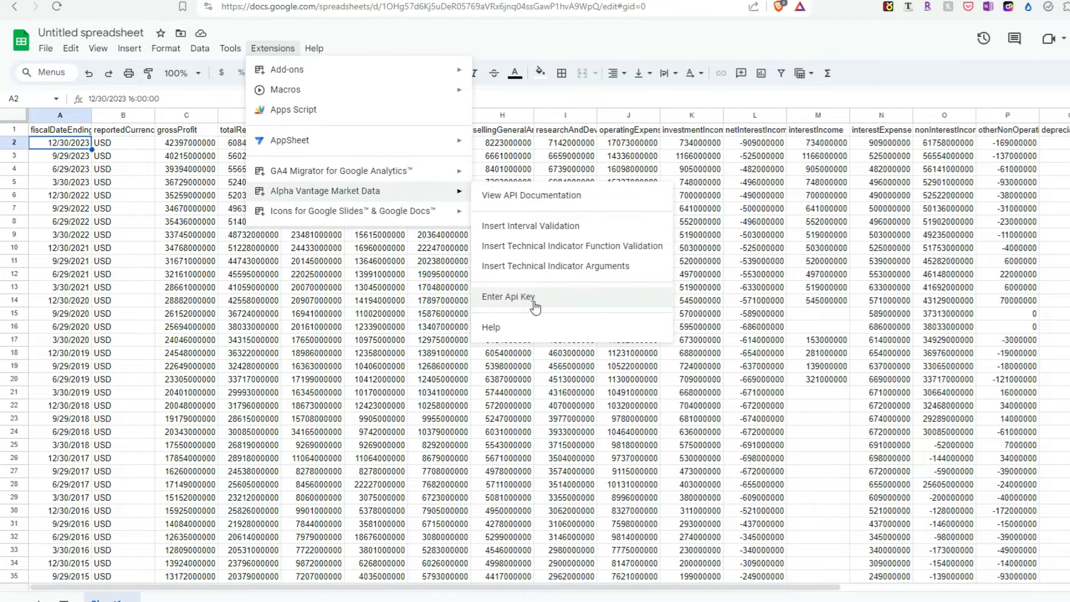
left_click(80, 135)
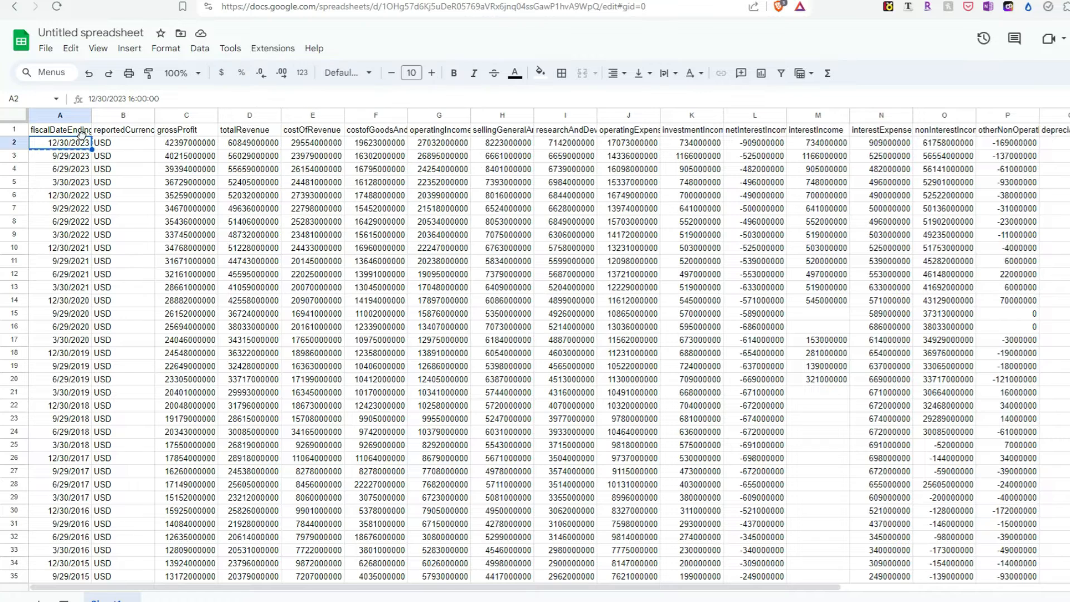
left_click(82, 131)
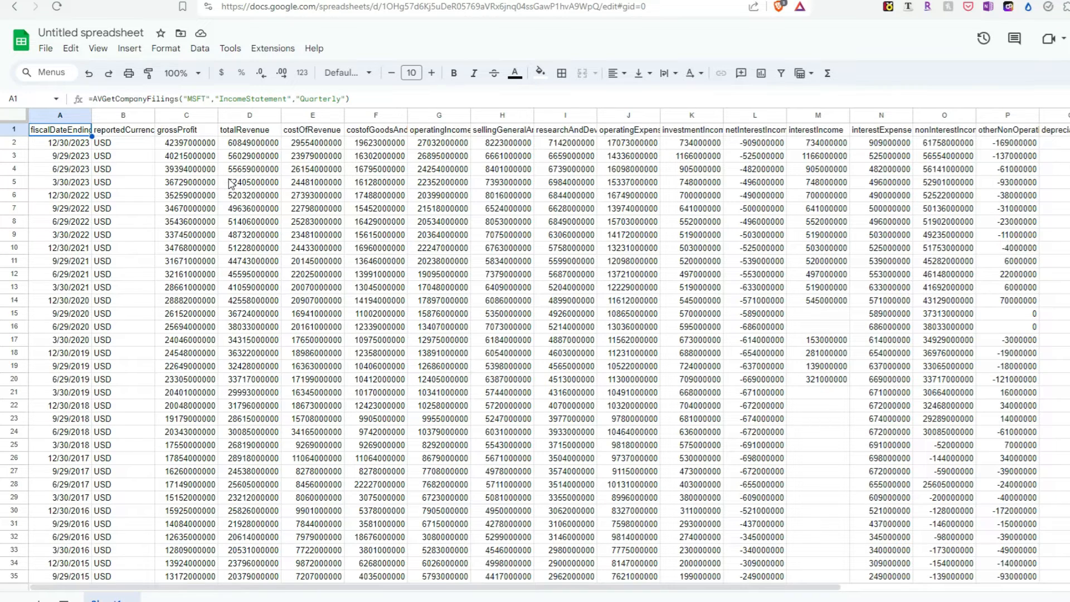
left_click(197, 100)
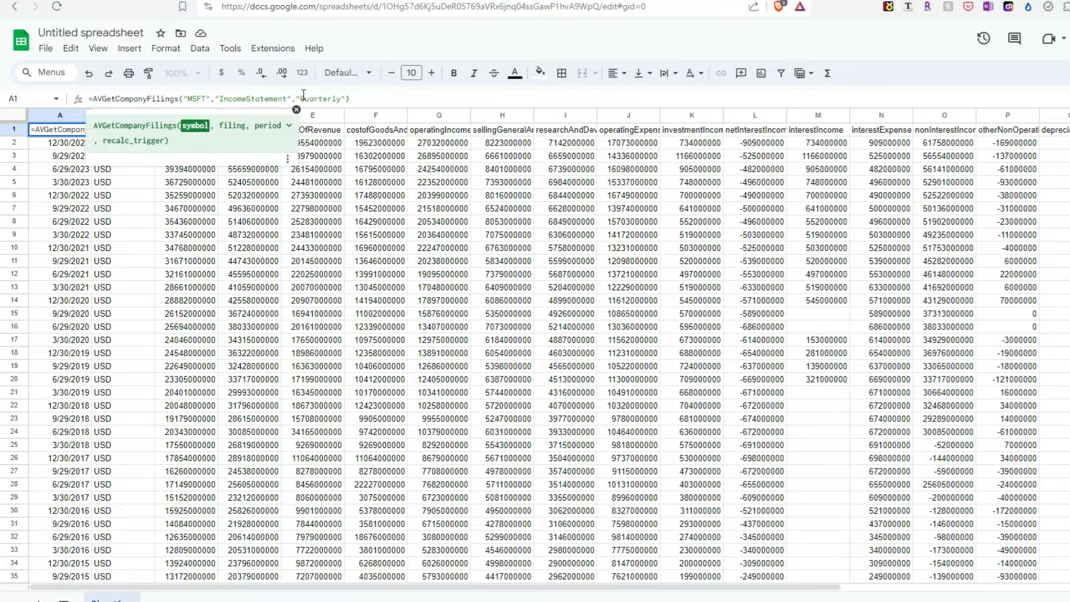
key("Escape")
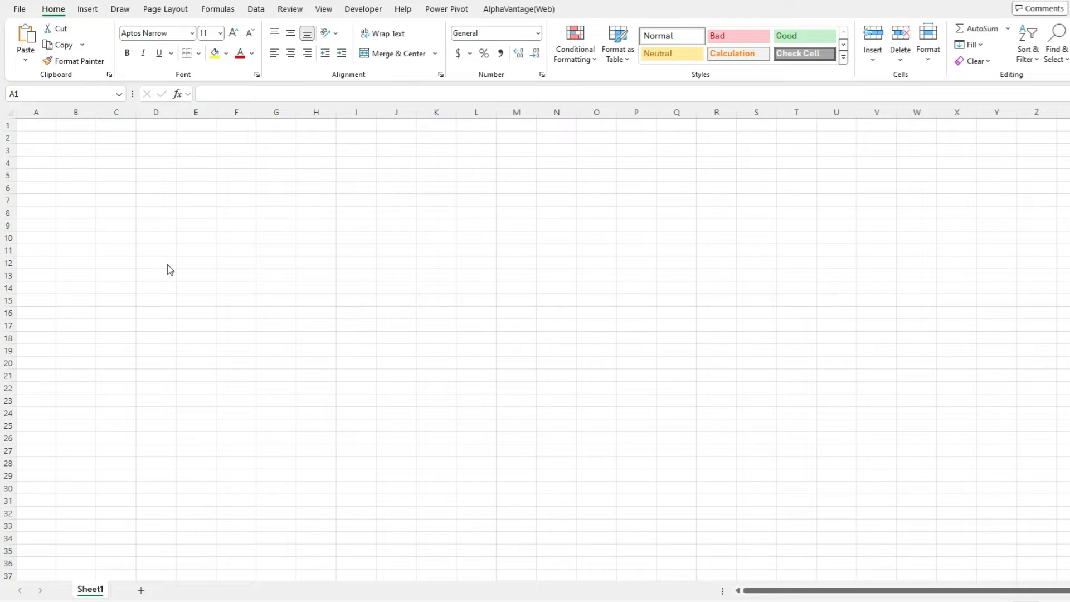
Start a Data > From Web import, then bring the Alpha Vantage API documentation over Excel
left_click(257, 10)
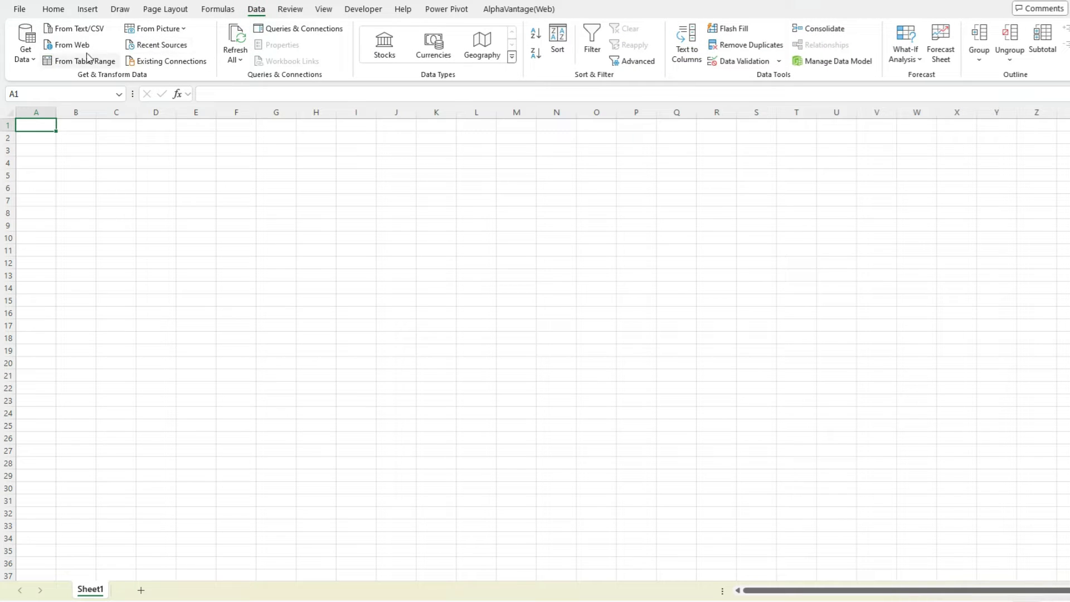
left_click(78, 49)
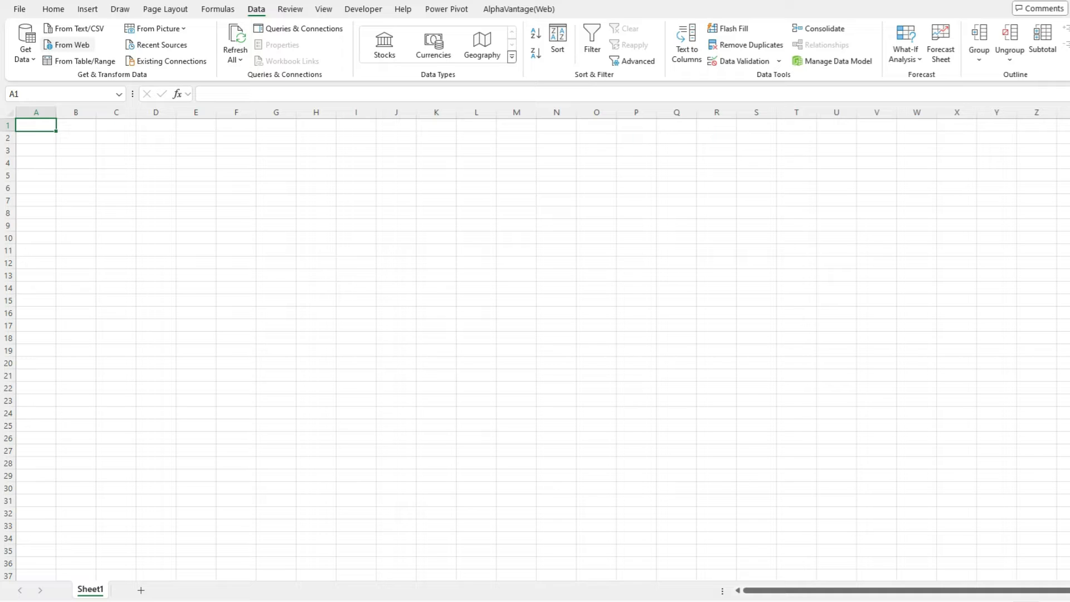
left_click_drag(1069, 92, 811, 65)
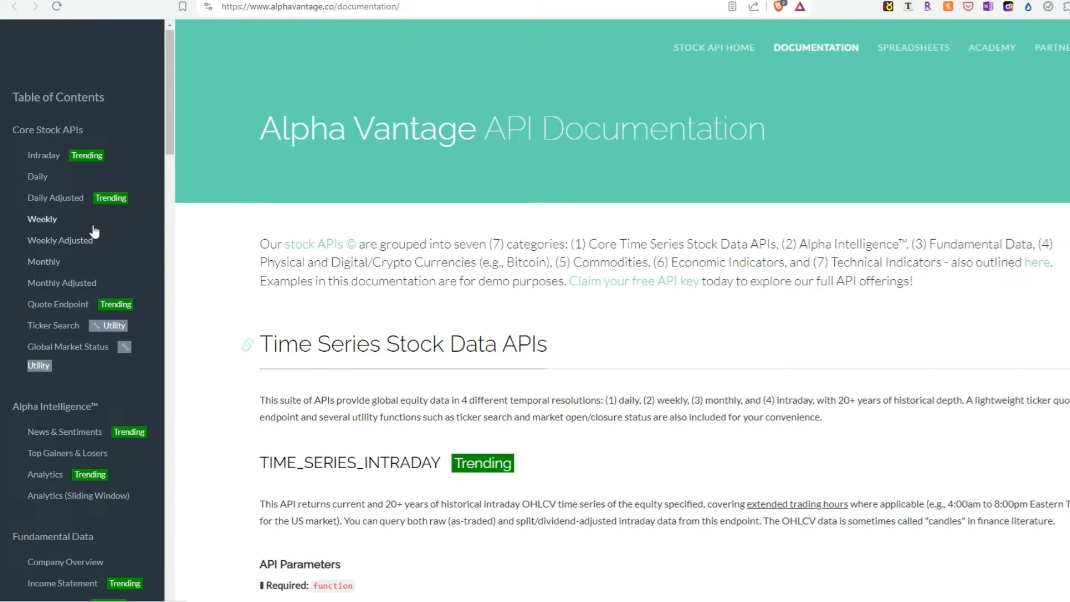
Copy the example INCOME_STATEMENT request URL from the Alpha Vantage Income Statement docs
scroll(102, 224, "down", 5)
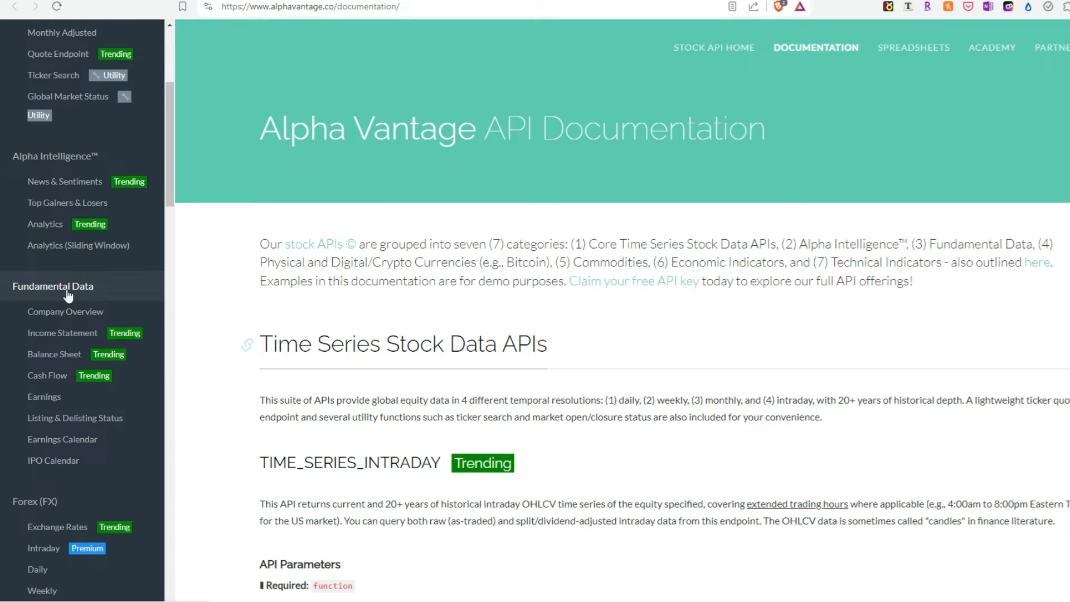
left_click(64, 340)
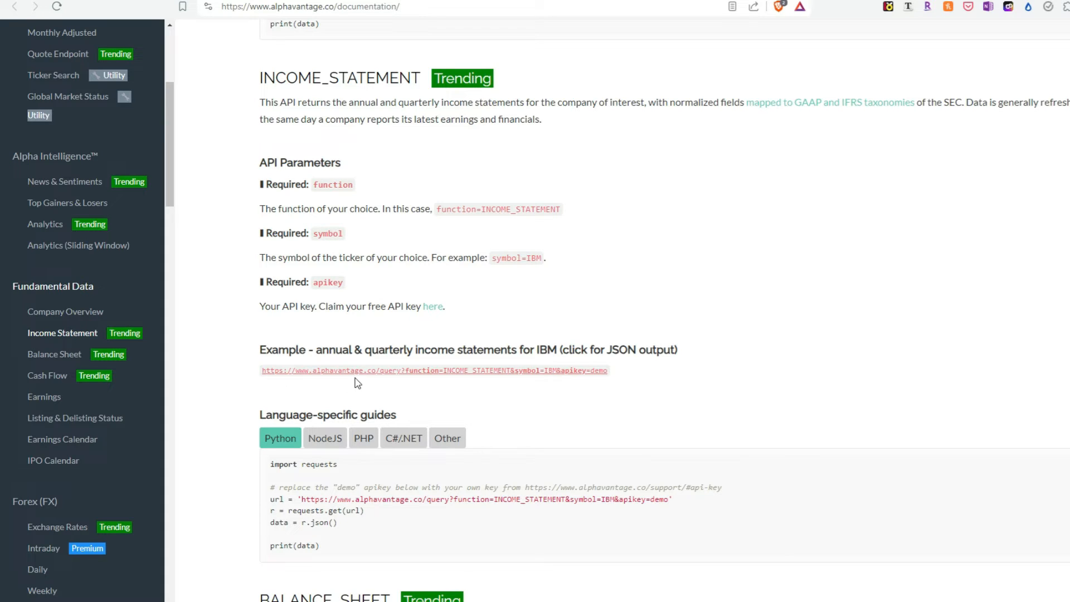
right_click(597, 372)
left_click(655, 465)
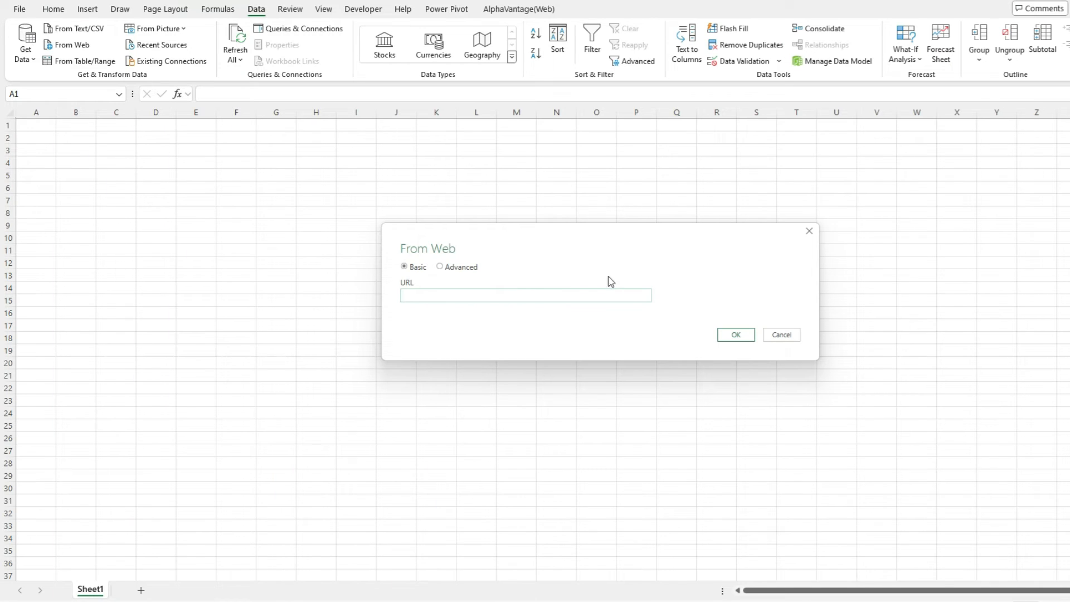
Paste the Alpha Vantage INCOME_STATEMENT URL into From Web and connect to get IBM's record
left_click(505, 296)
left_click(507, 297)
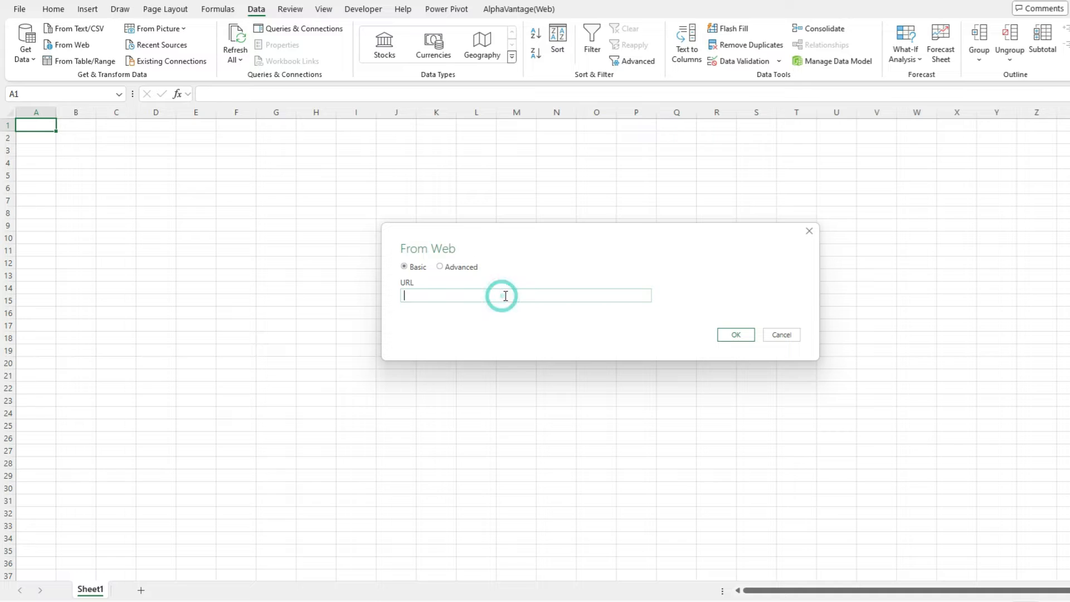
key("ctrl+v")
left_click(734, 336)
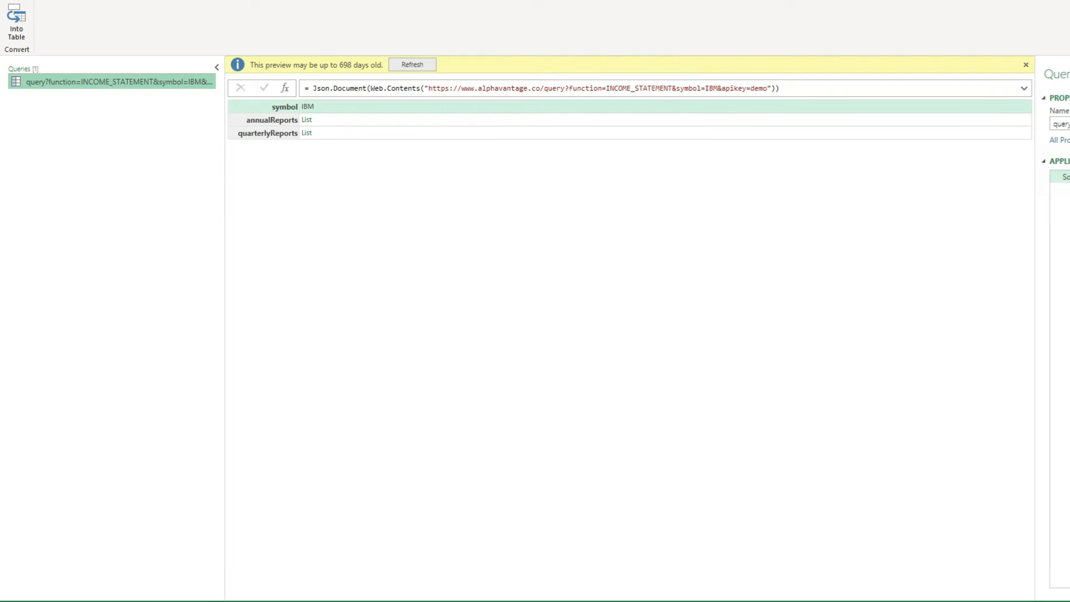
Convert the quarterlyReports list to a table and expand Column1 without original column-name prefixes
left_click(307, 133)
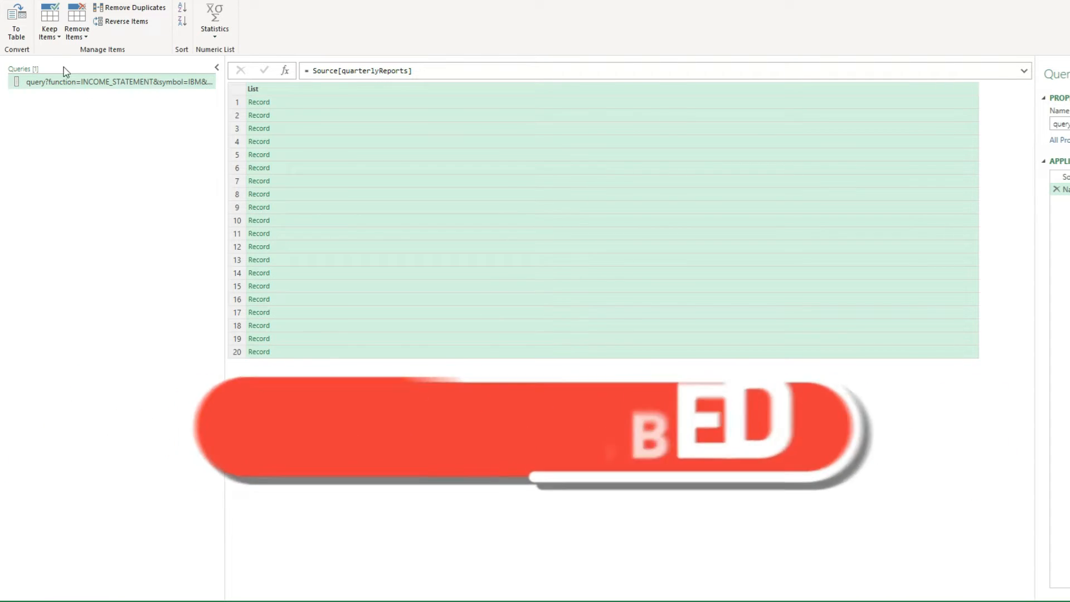
left_click(25, 36)
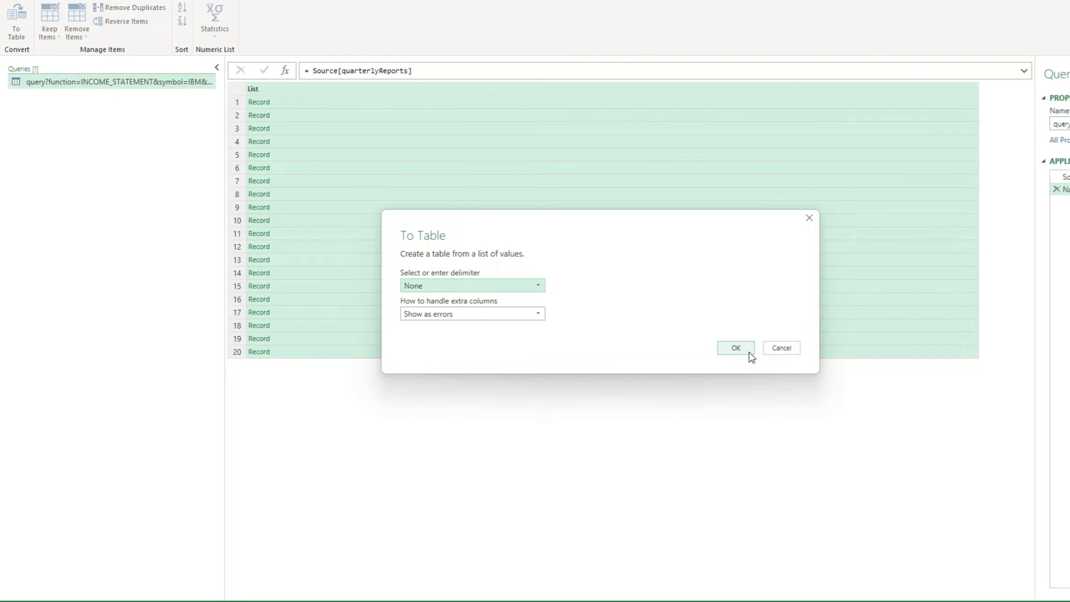
left_click(747, 350)
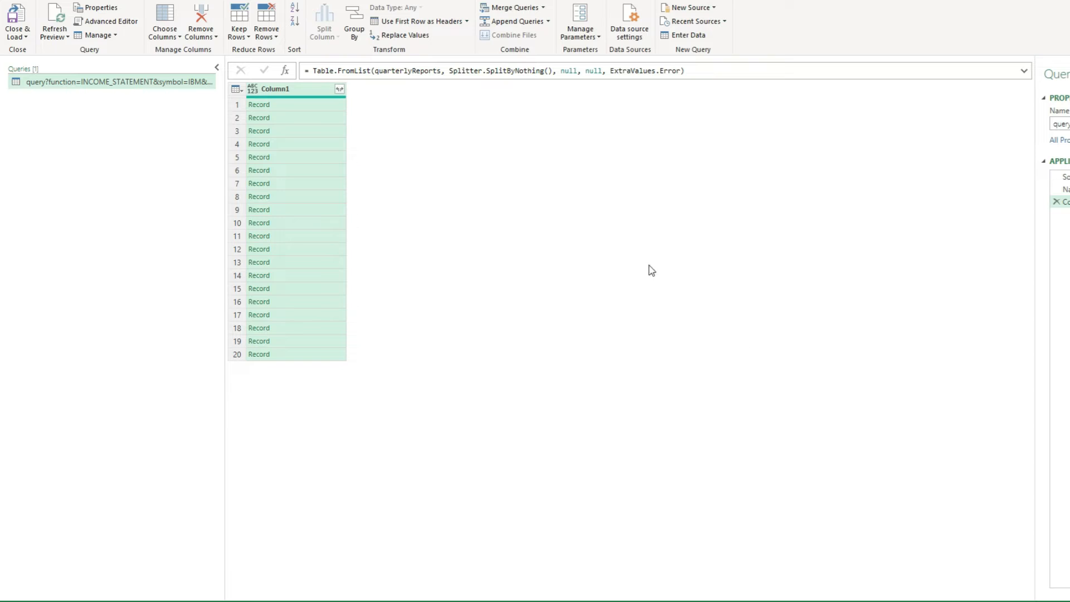
left_click(339, 89)
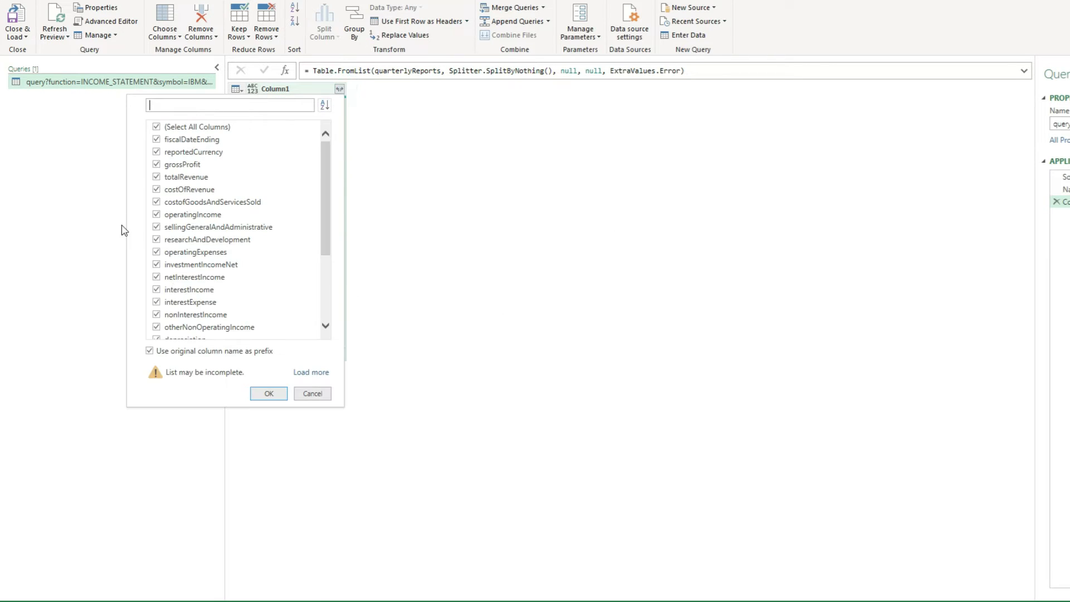
left_click(150, 351)
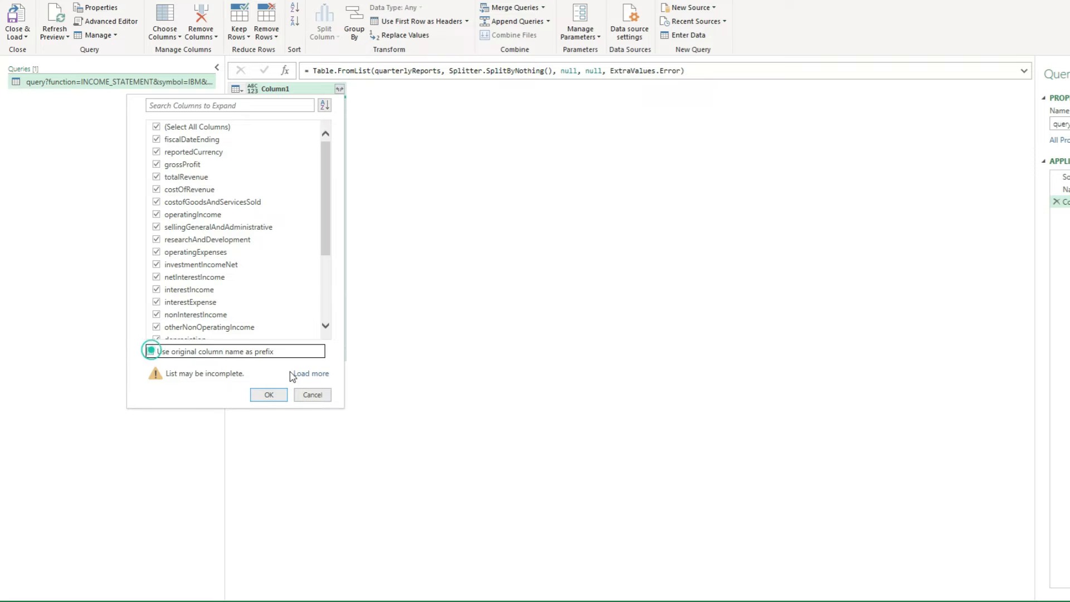
left_click(271, 396)
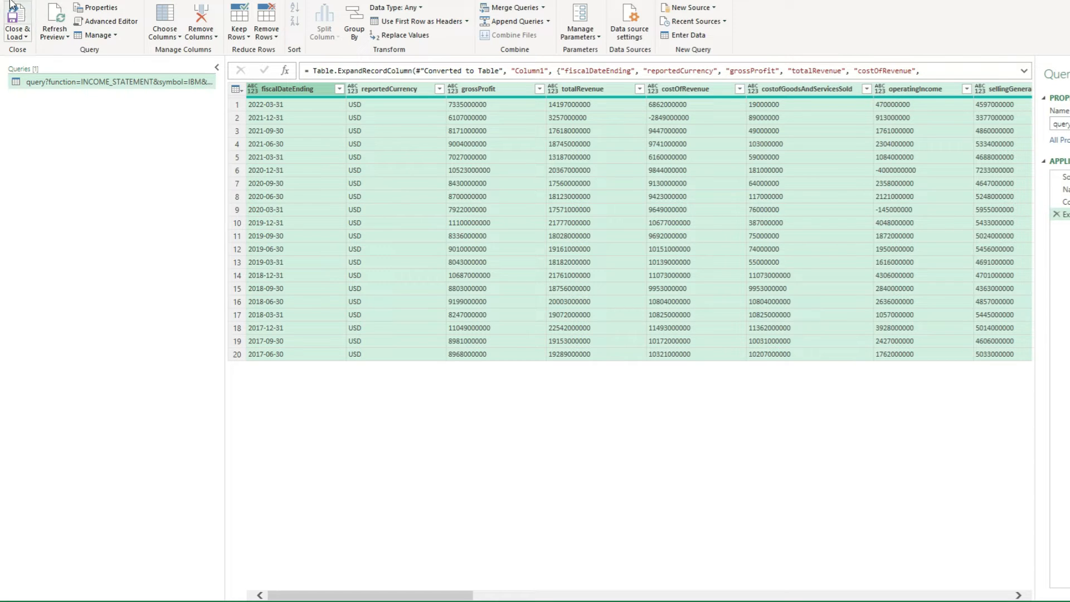
Close & Load the quarterly table to a new sheet, then reopen the query from Queries & Connections
left_click(28, 16)
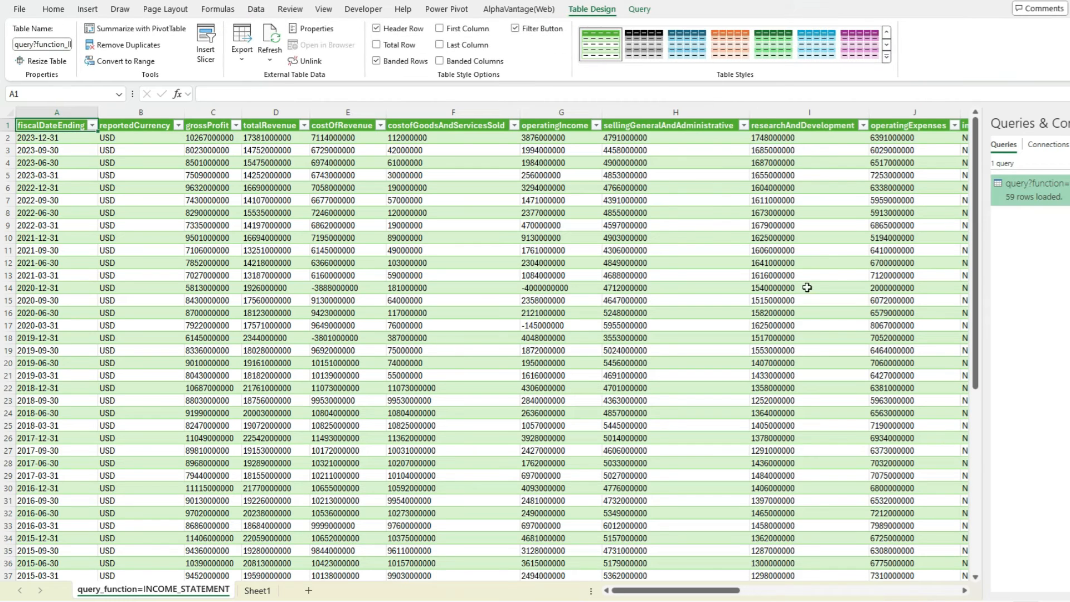
left_click(1050, 202)
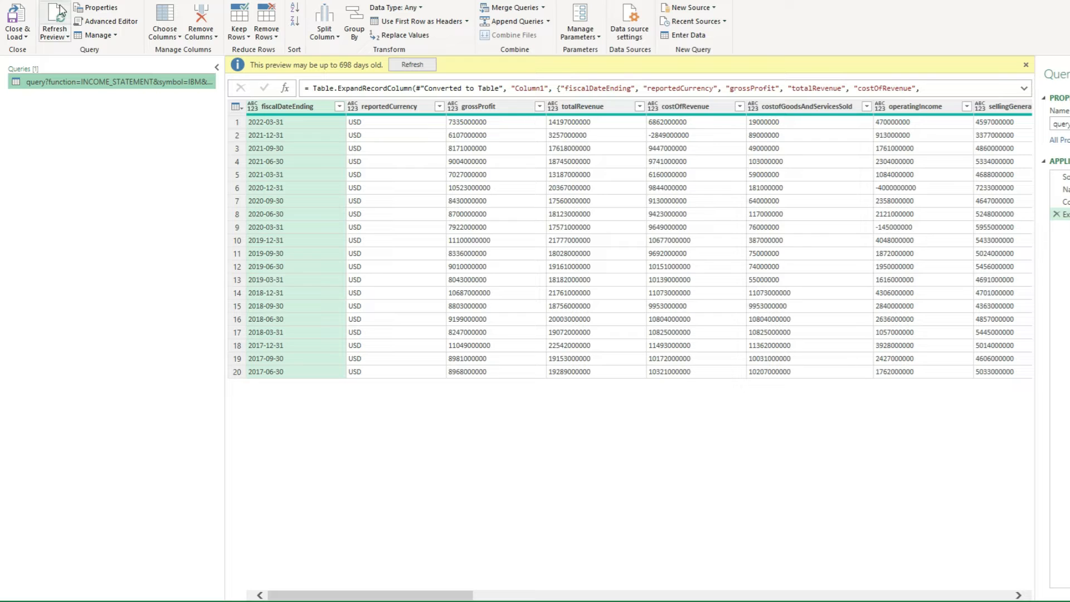
left_click(119, 21)
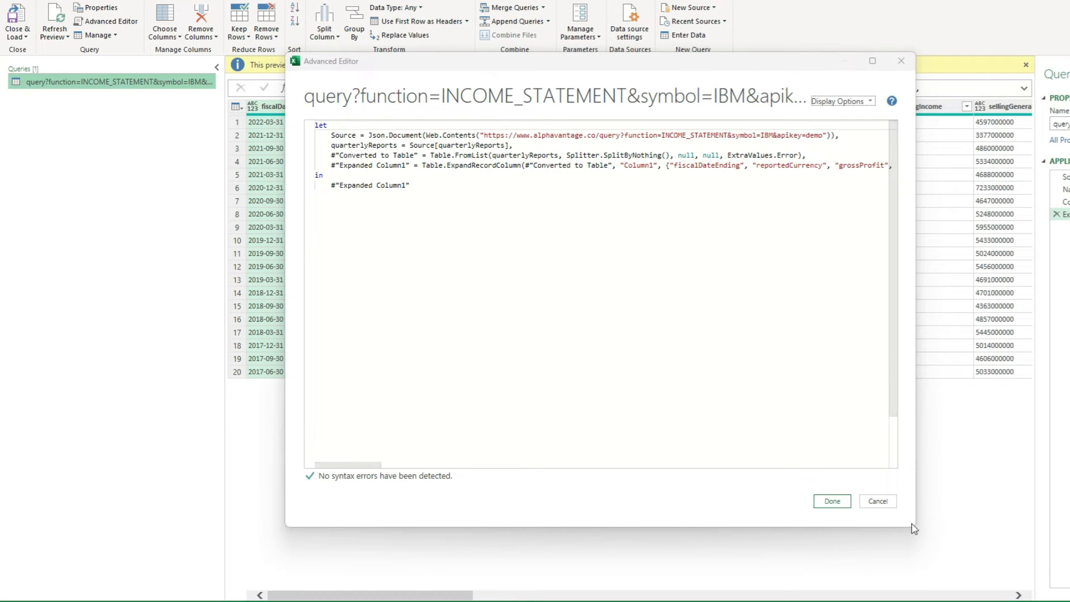
left_click(878, 502)
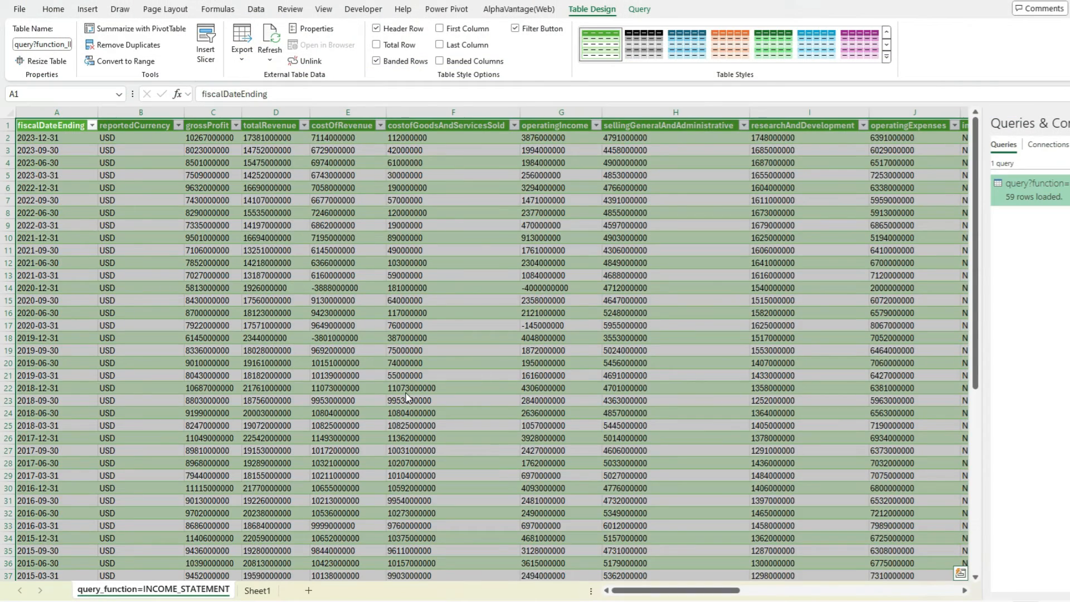
Insert two rows above the table and enter Ticker in A1 and MSFT in B1
left_click(405, 392)
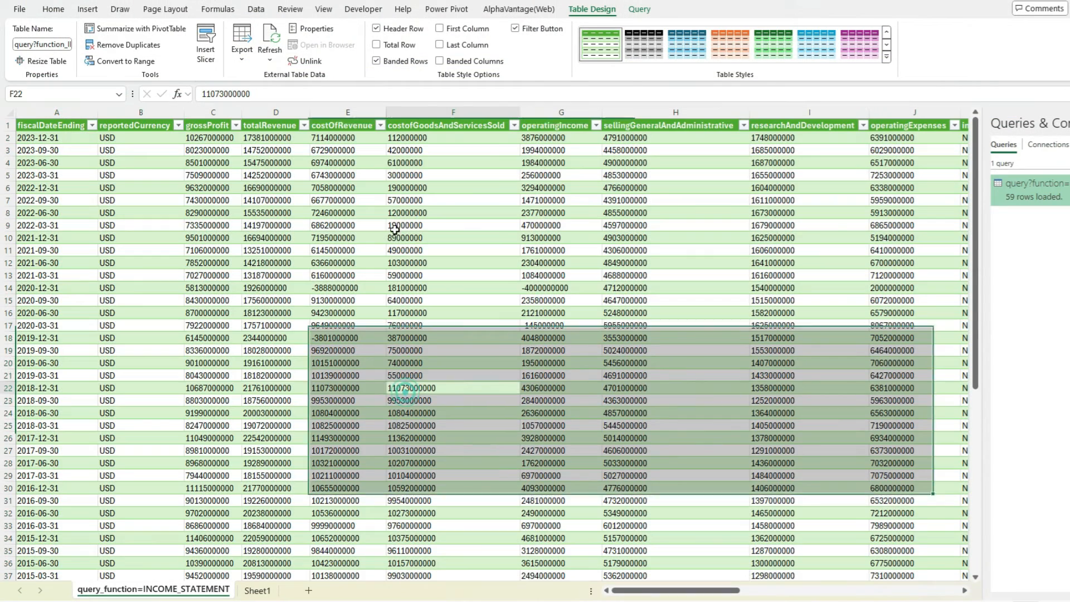
left_click_drag(8, 125, 13, 152)
right_click(12, 152)
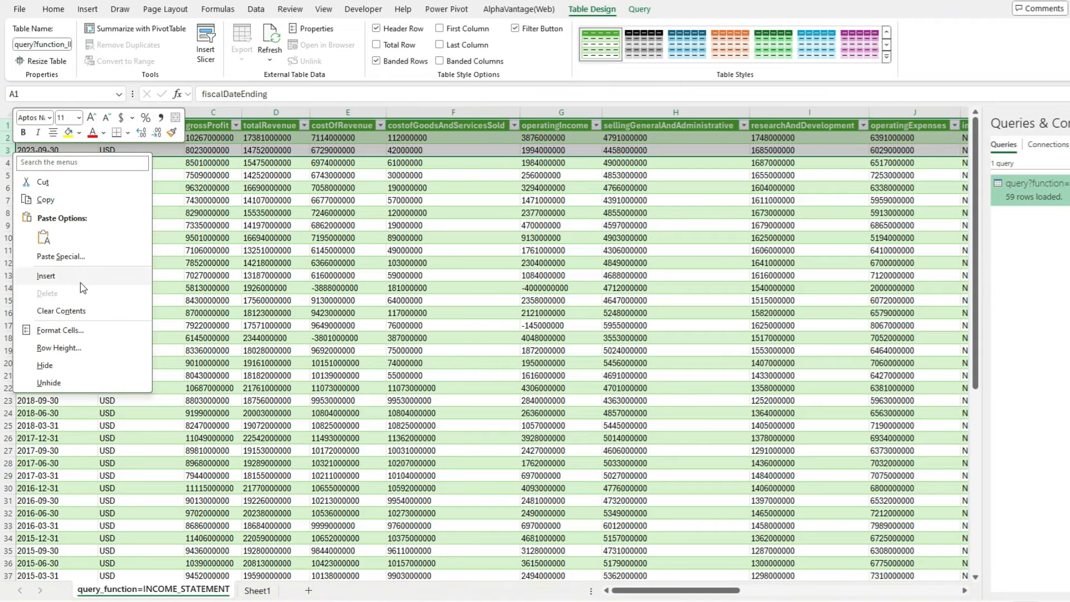
left_click(80, 279)
left_click(80, 127)
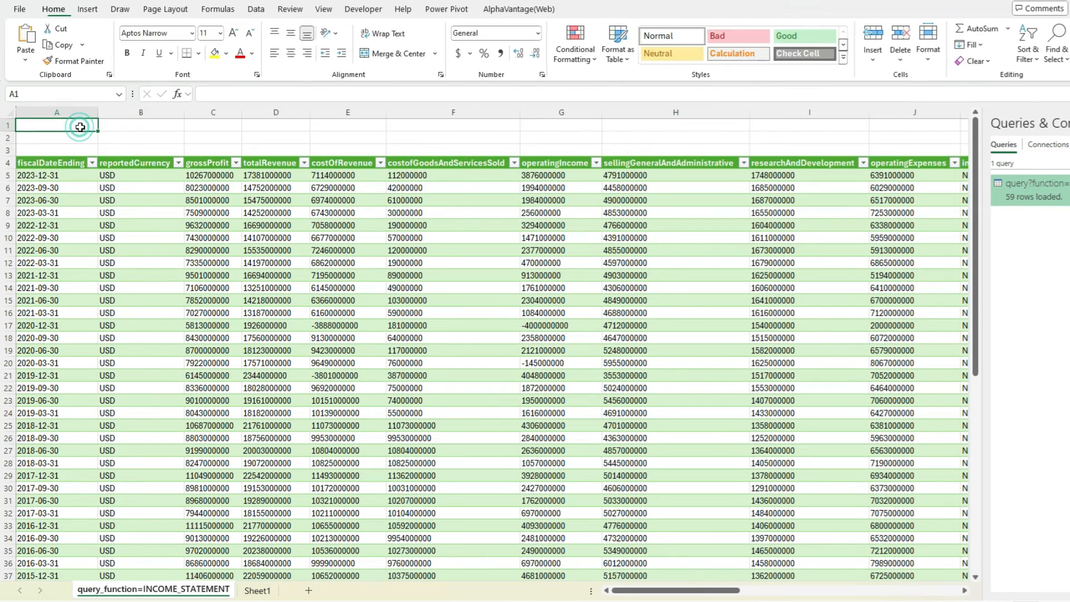
type("Ticker")
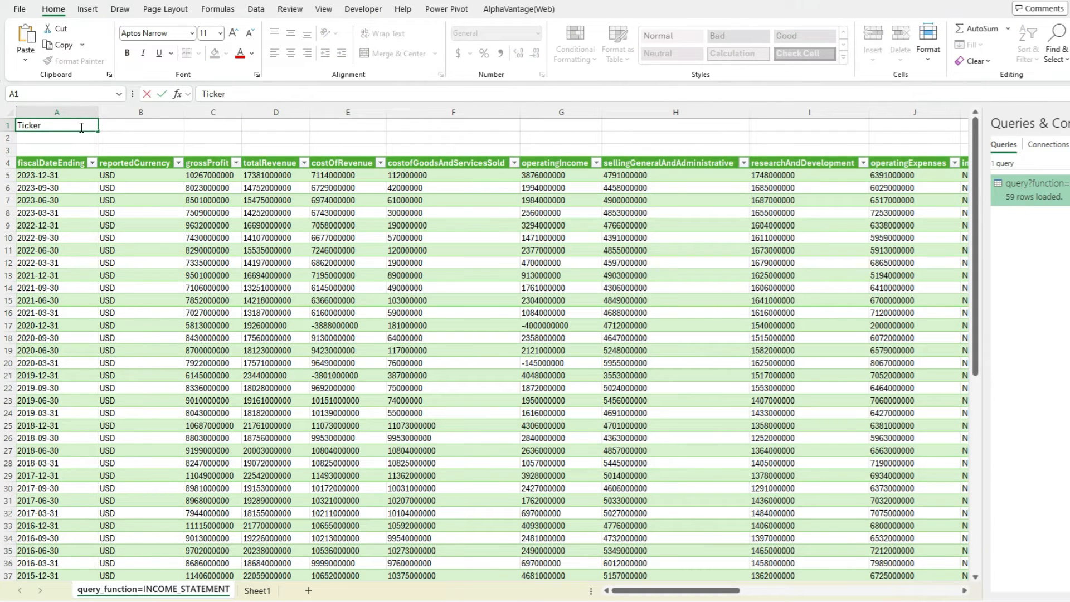
key("Tab")
type("MSFT")
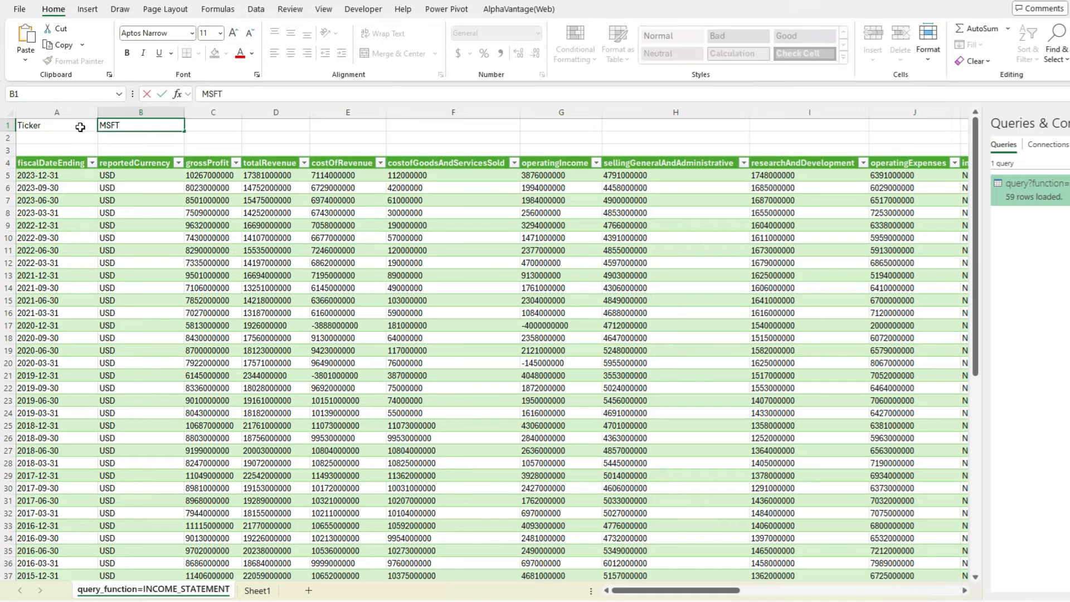
key("Return")
Name cell B1 'Ticker' using the Name Box
left_click(129, 125)
left_click(61, 94)
type("Ticker")
key("Return")
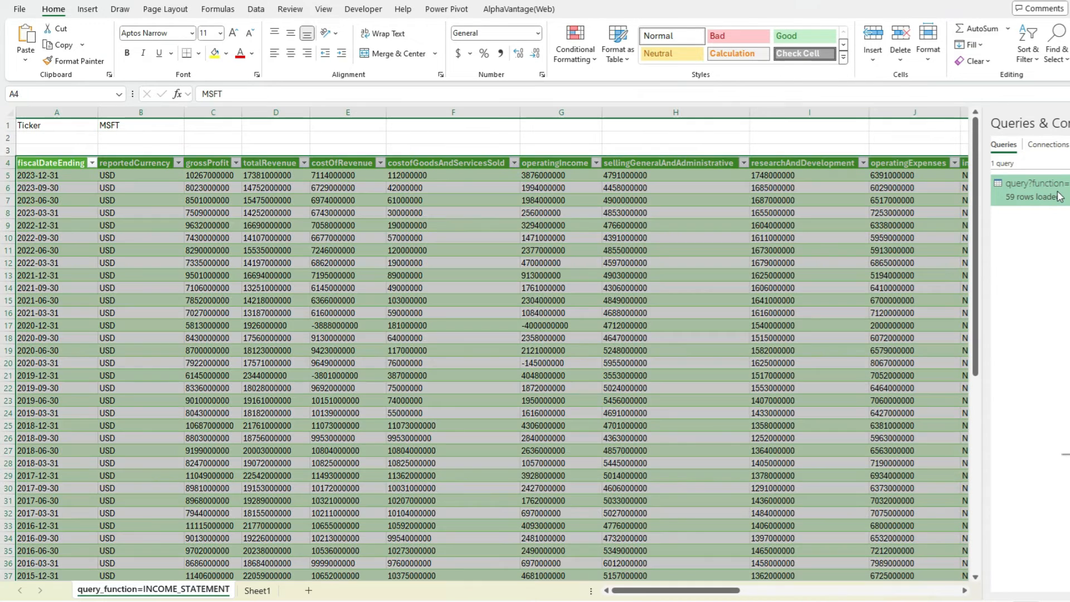
Reopen the income-statement query and show its M code in the Advanced Editor
left_click(1047, 193)
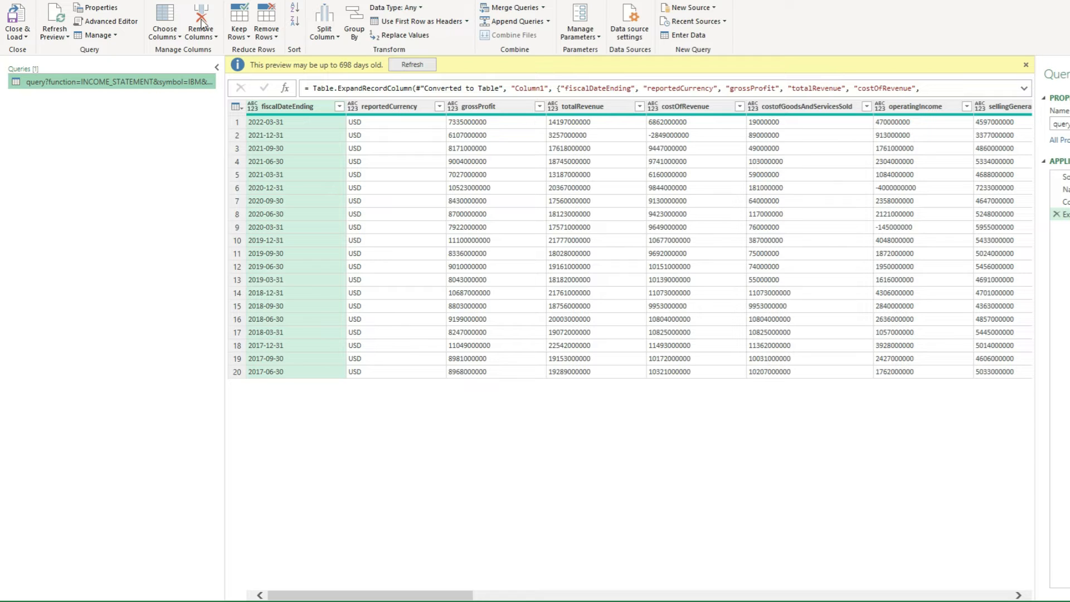
left_click(111, 21)
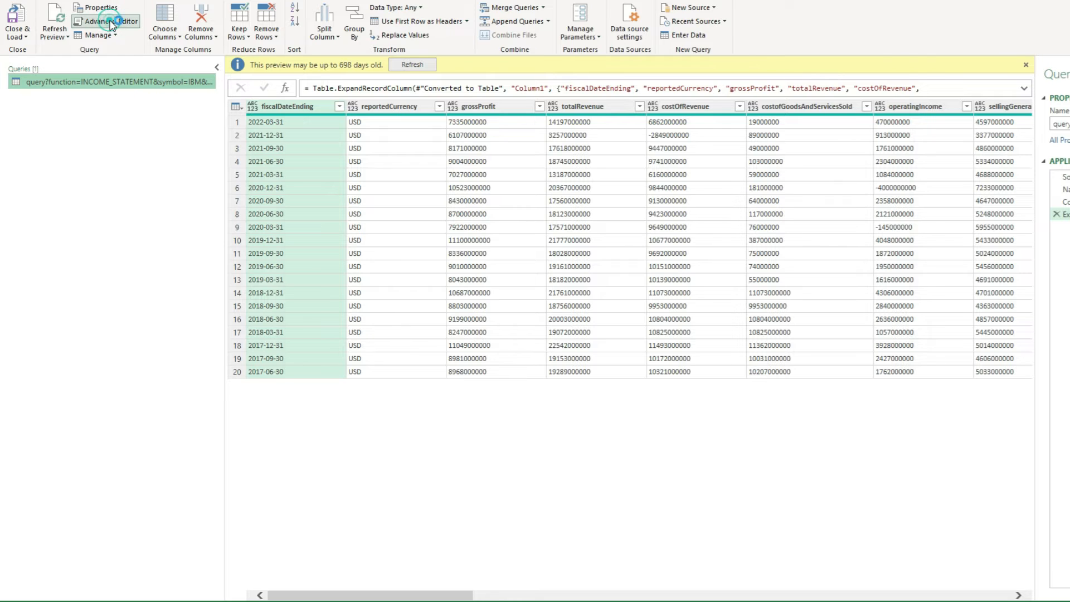
Insert the line MyTicker = Excel.CurrentWorkbook(){[Name="Ticker"]}[Content]{0}[Column1], above the Source step
left_click(331, 135)
key("Return")
key("Return")
key("Up")
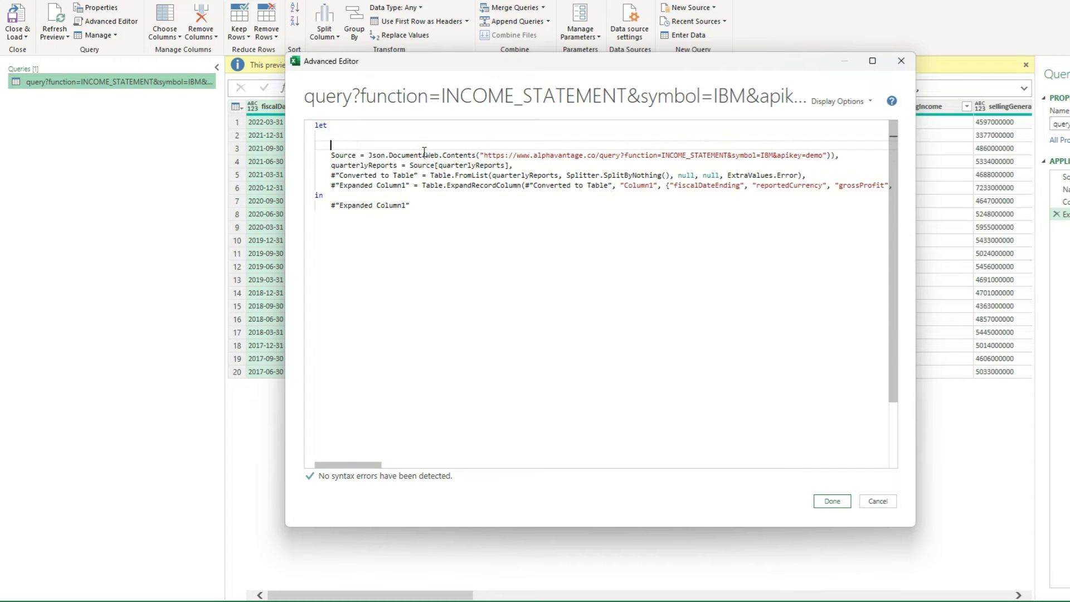
type("My")
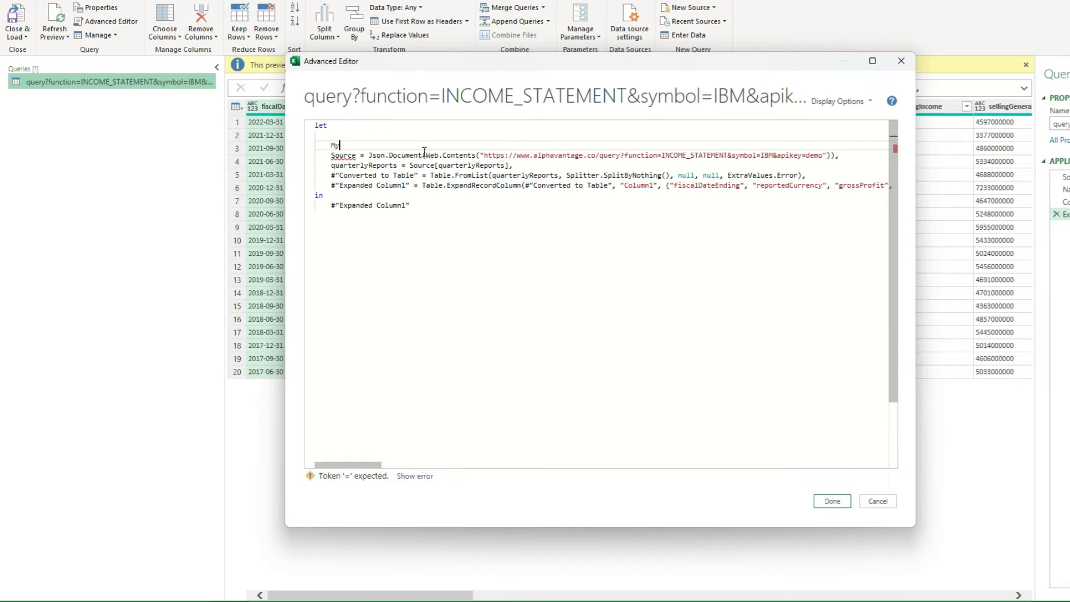
type("Ticker = Excel.CurrentWorkbook(){")
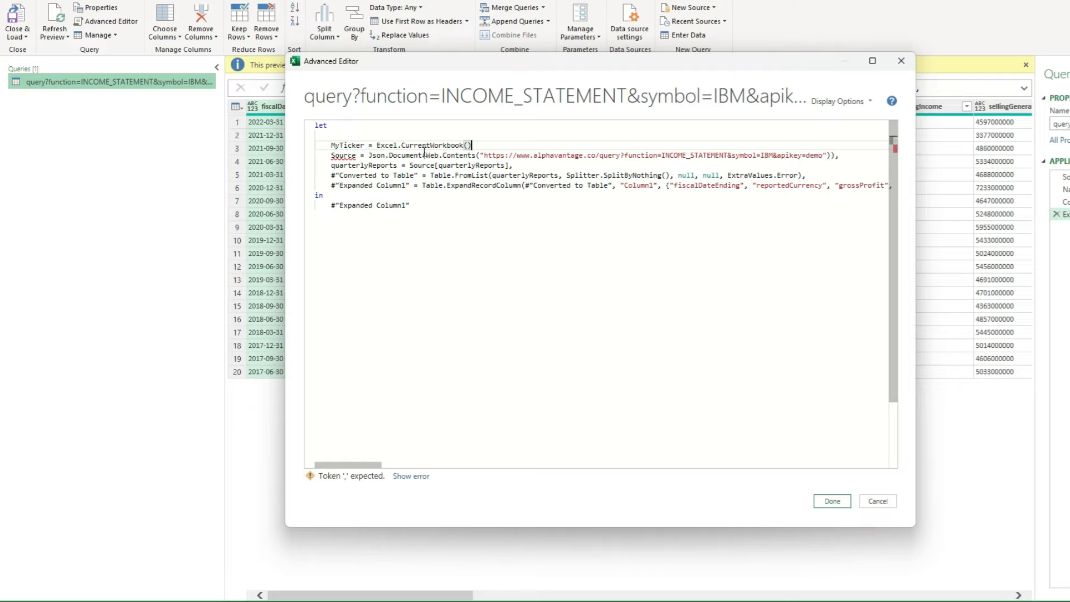
type("[")
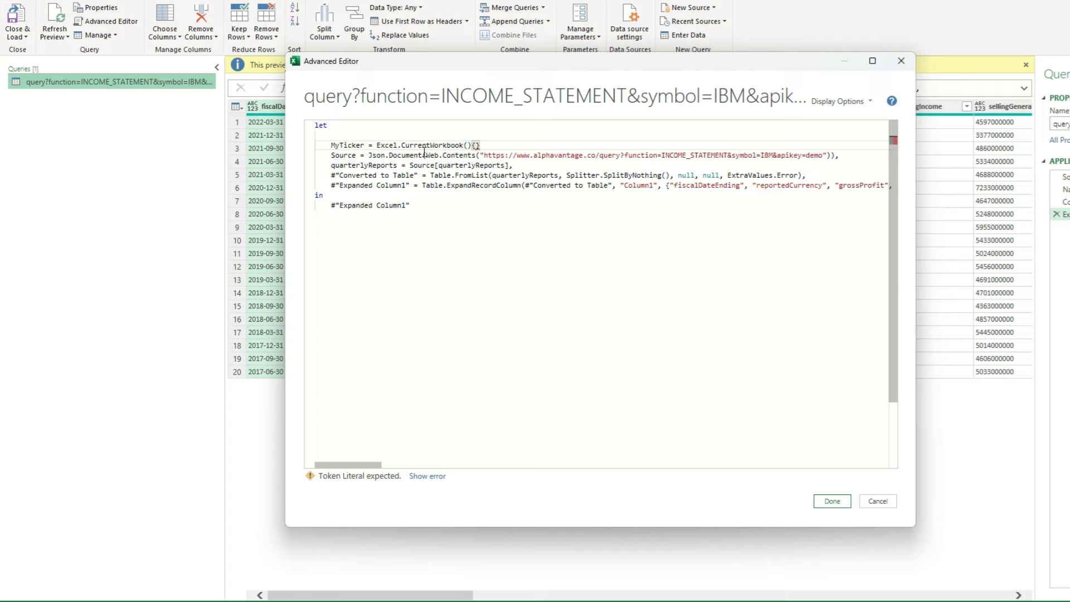
type("N")
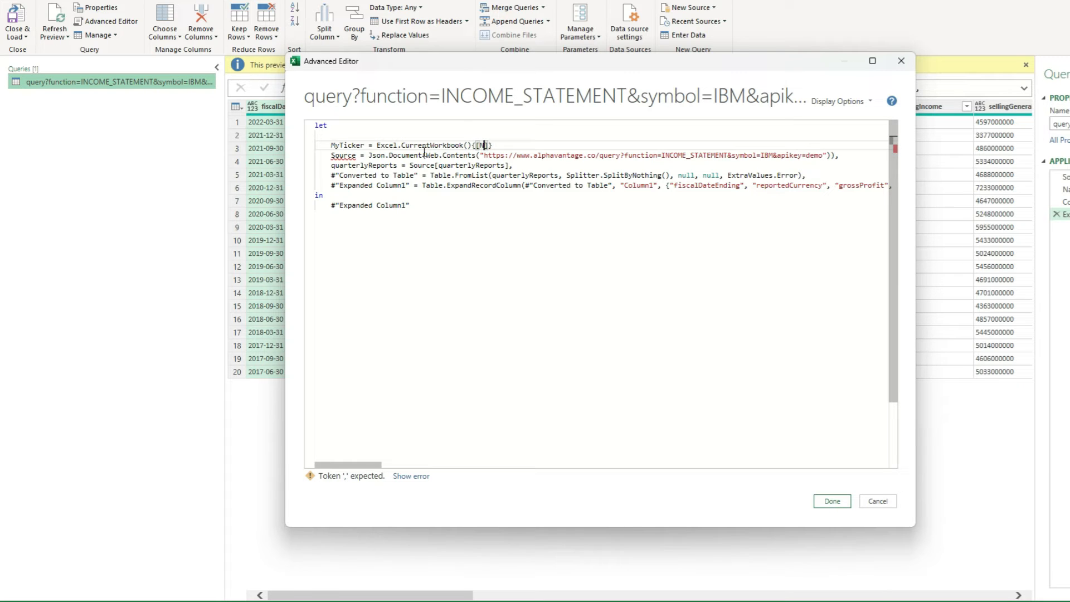
type("ame=\"Ticker\"")
key("Right")
type("[Content]{0}")
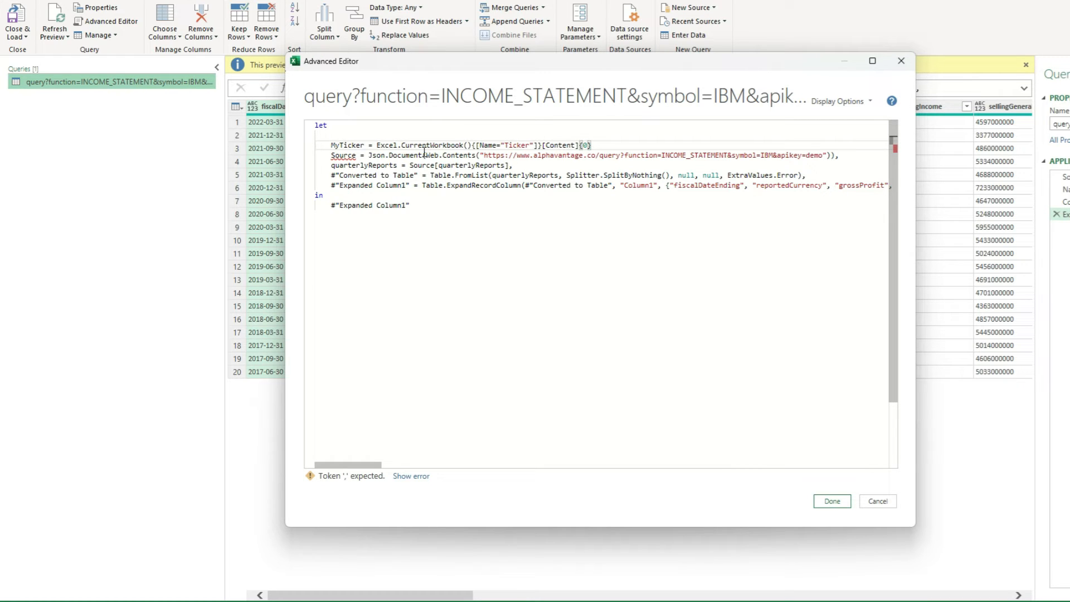
type("[Column1]")
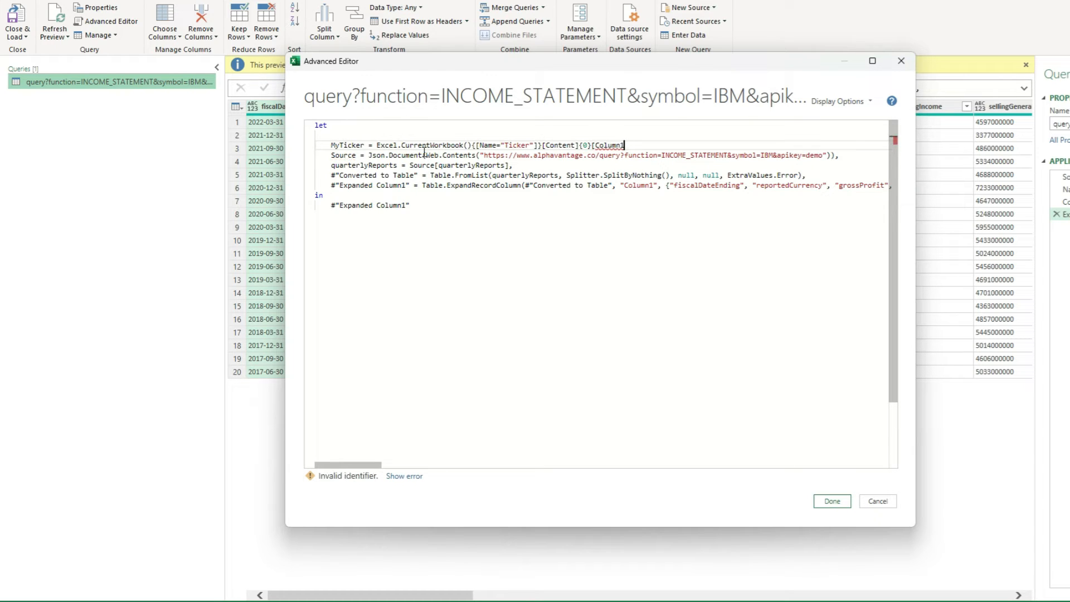
type(",")
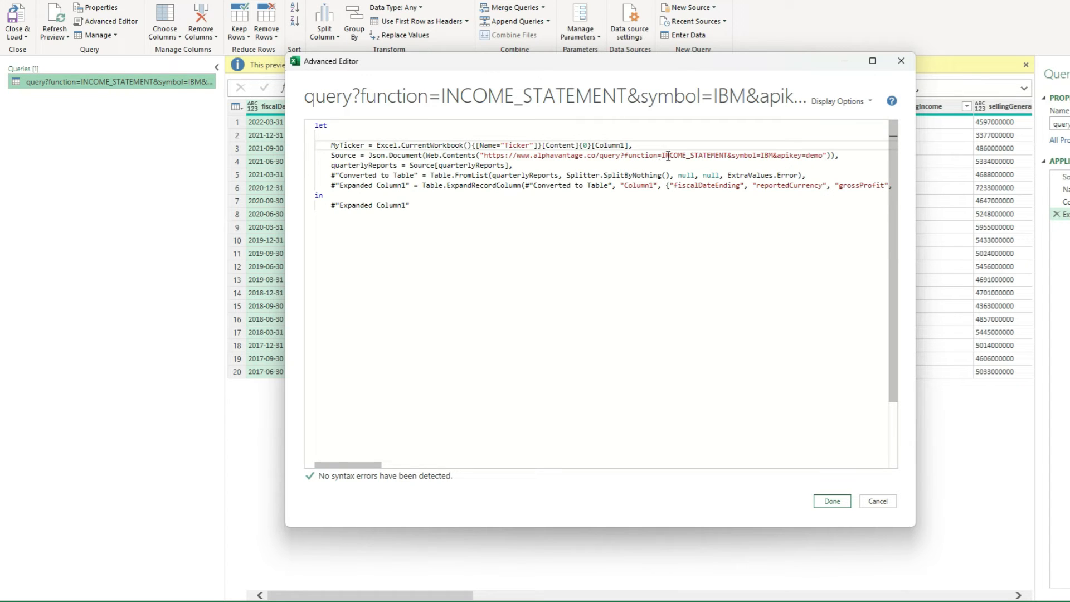
Replace IBM after symbol= in the Source URL with "&MyTicker&"
left_click(760, 157)
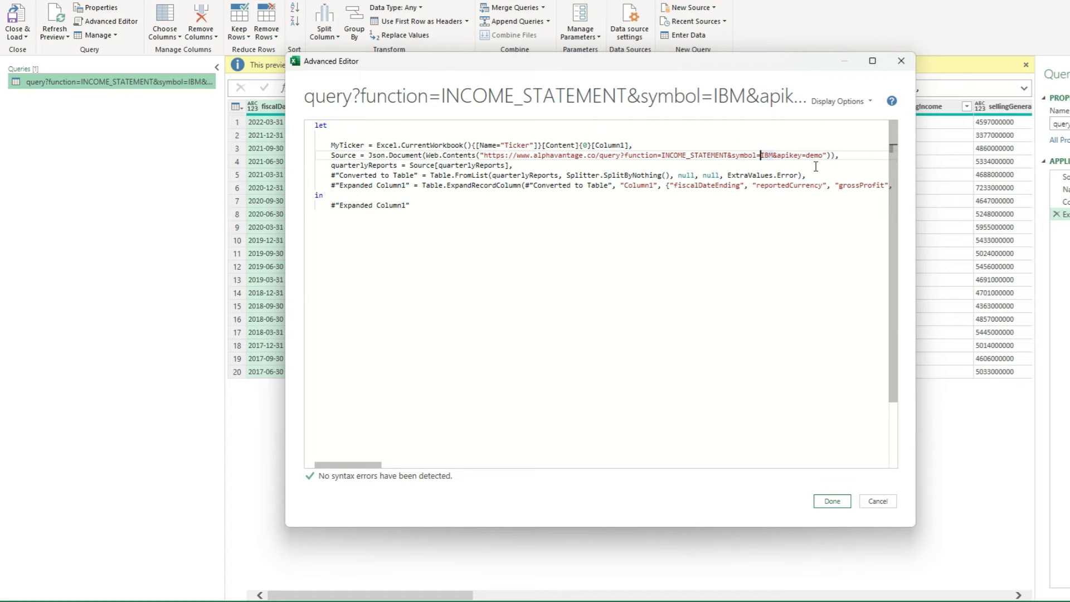
type("\"")
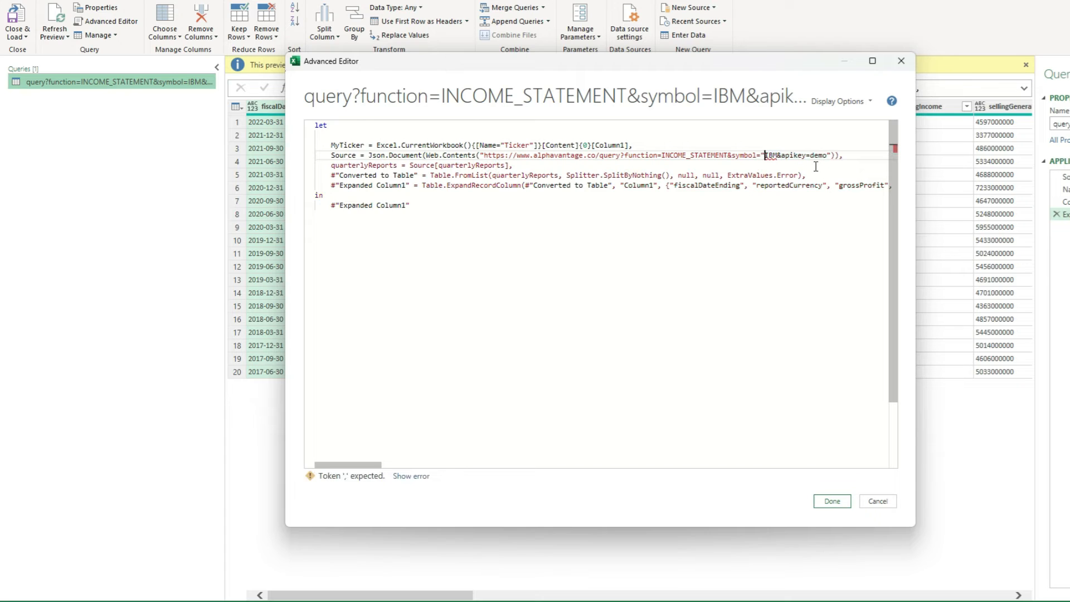
type("&")
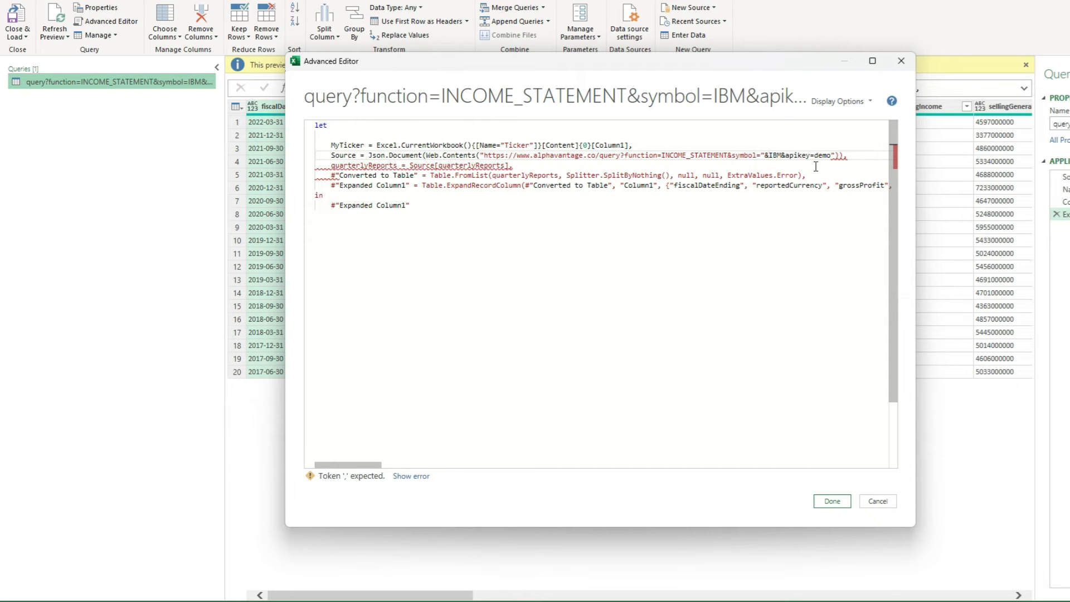
type("MyTickr")
type("r")
mouse_move(456, 155)
type("&\"")
key("Delete")
key("Delete")
key("Delete")
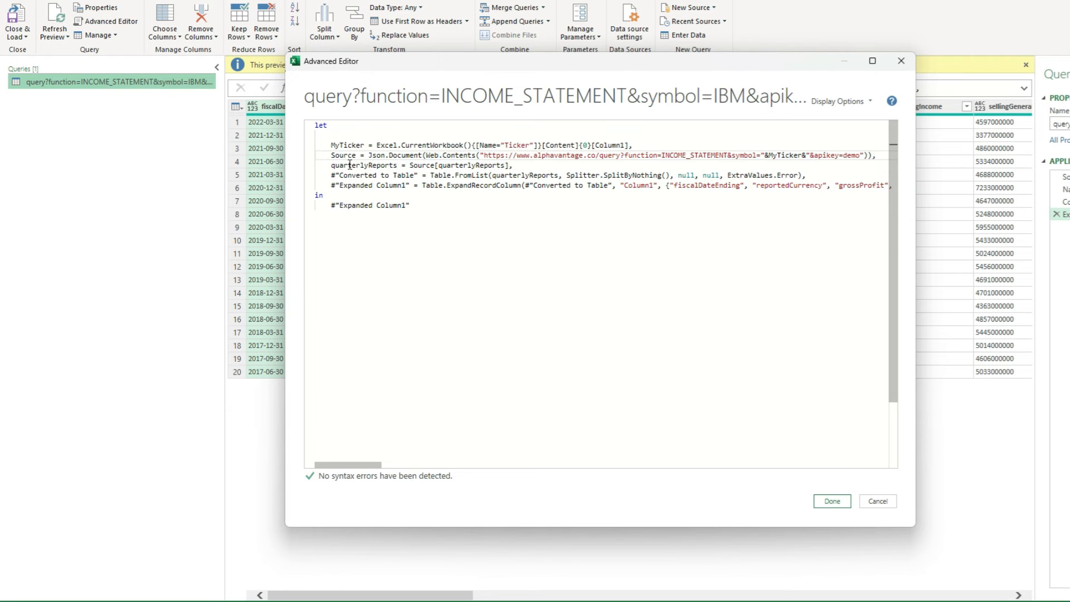
left_click(671, 220)
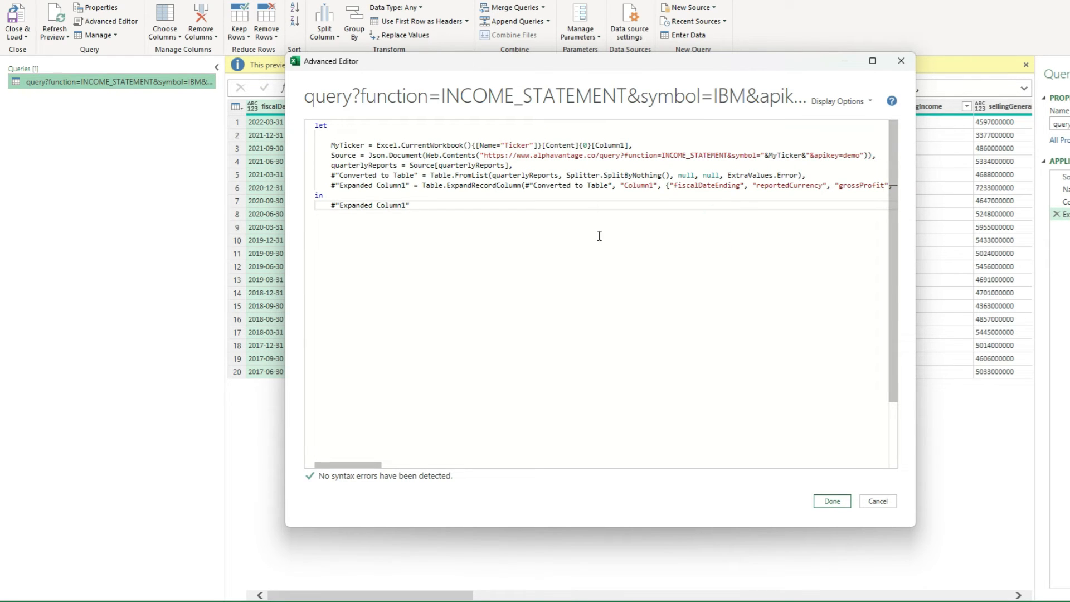
Save the M code and replace apikey=demo in the Source formula with a personal API key
left_click(830, 502)
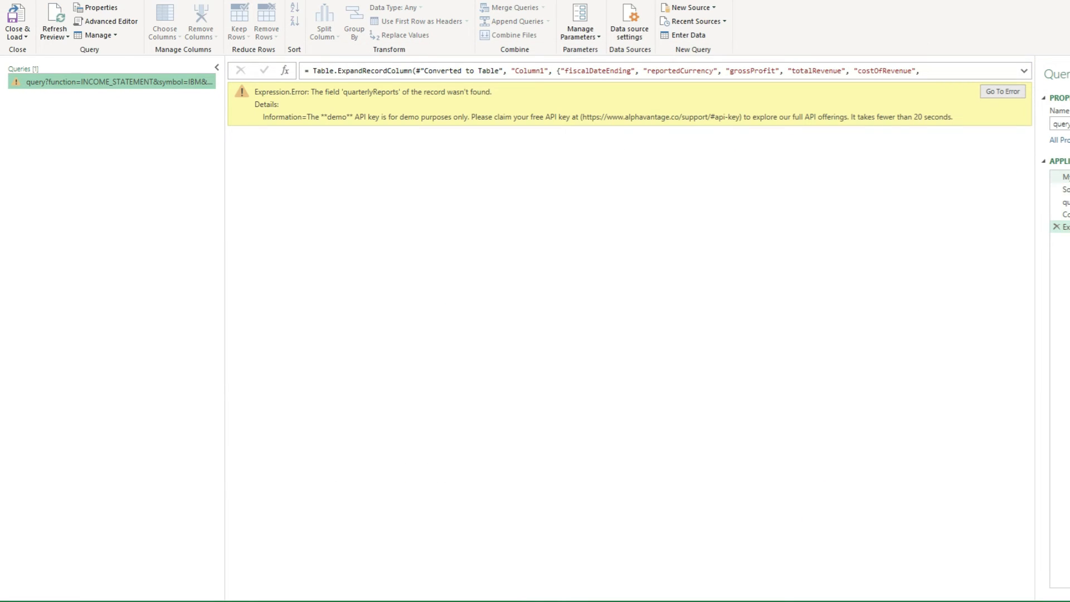
left_click(1065, 176)
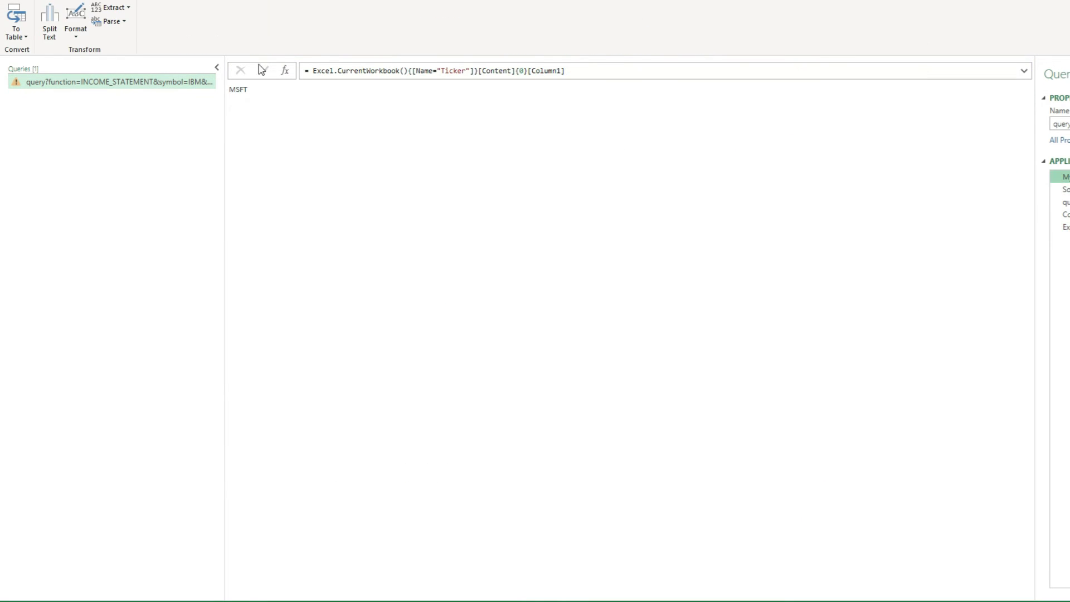
left_click(1064, 189)
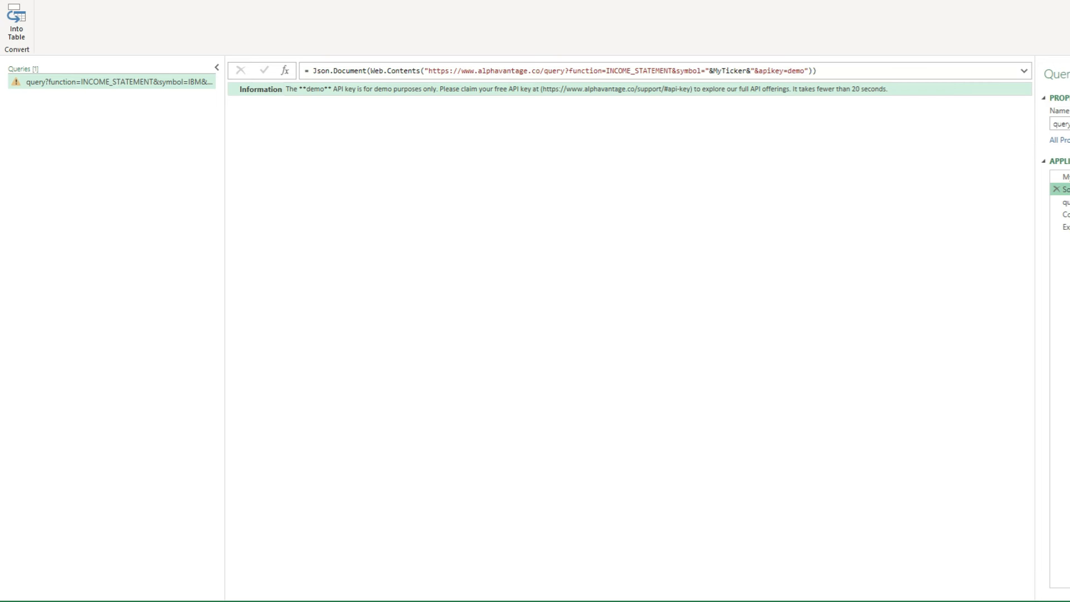
double_click(796, 70)
key("Return")
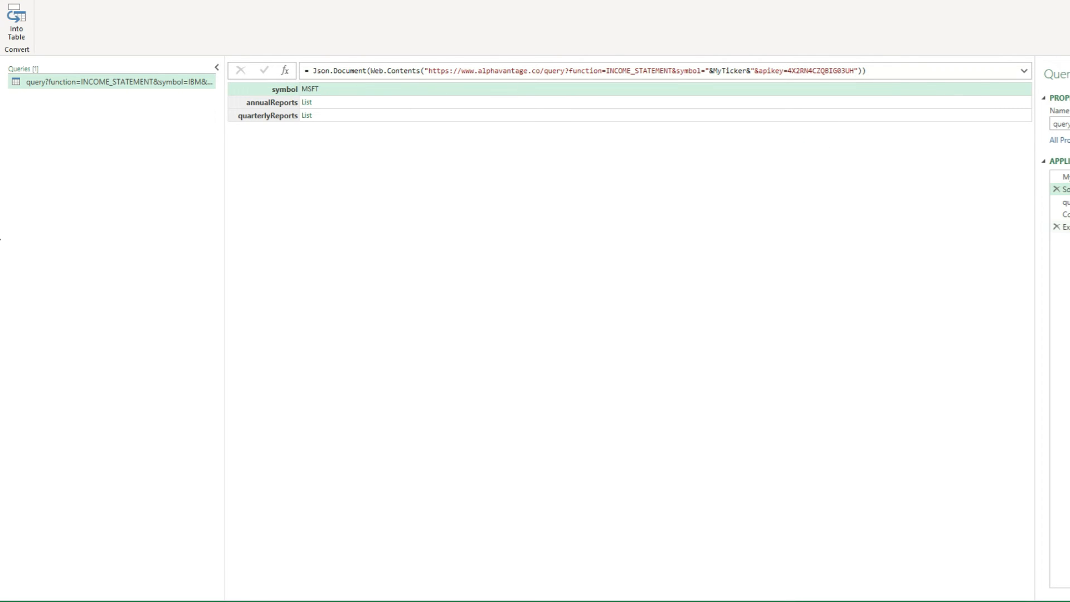
Review the remaining applied steps to confirm MSFT's quarterly income statements load correctly
left_click(1066, 202)
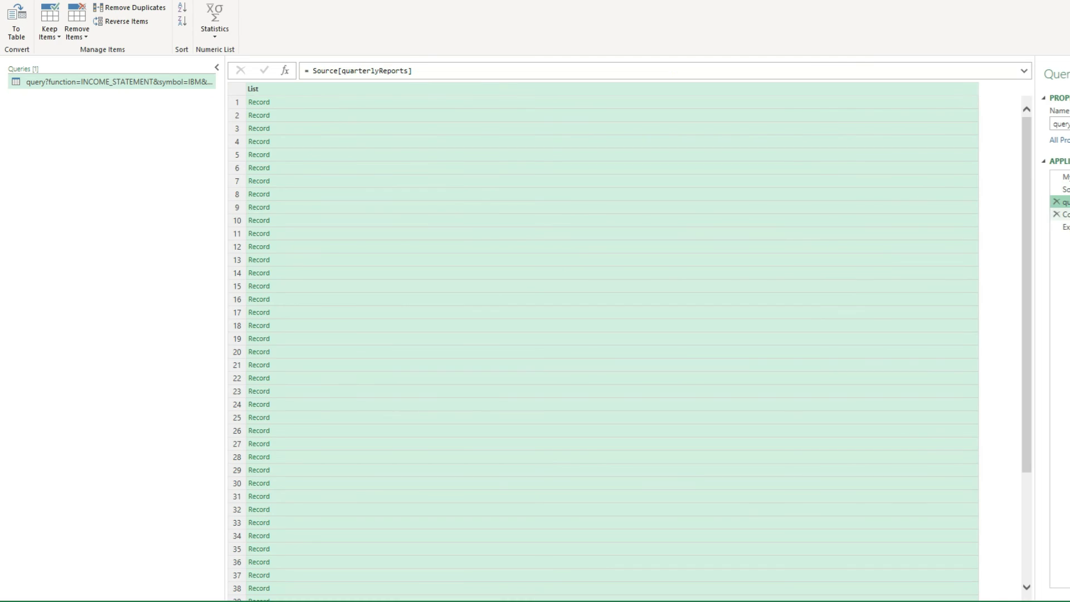
left_click(1067, 214)
left_click(1064, 227)
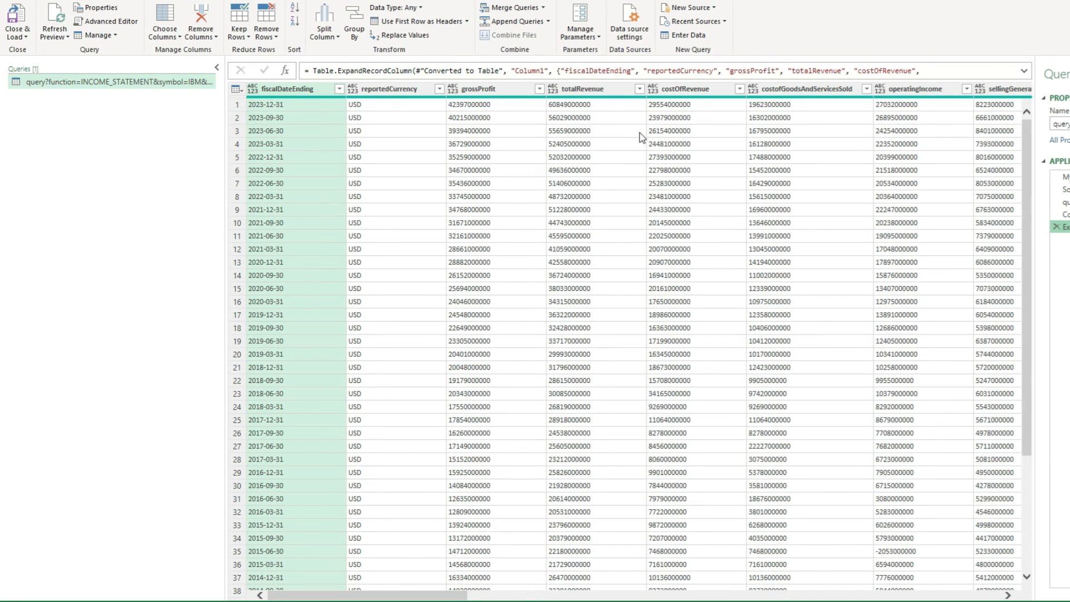
Load the query to the sheet, then change the Ticker cell B1 from MSFT to AAPL
left_click(16, 17)
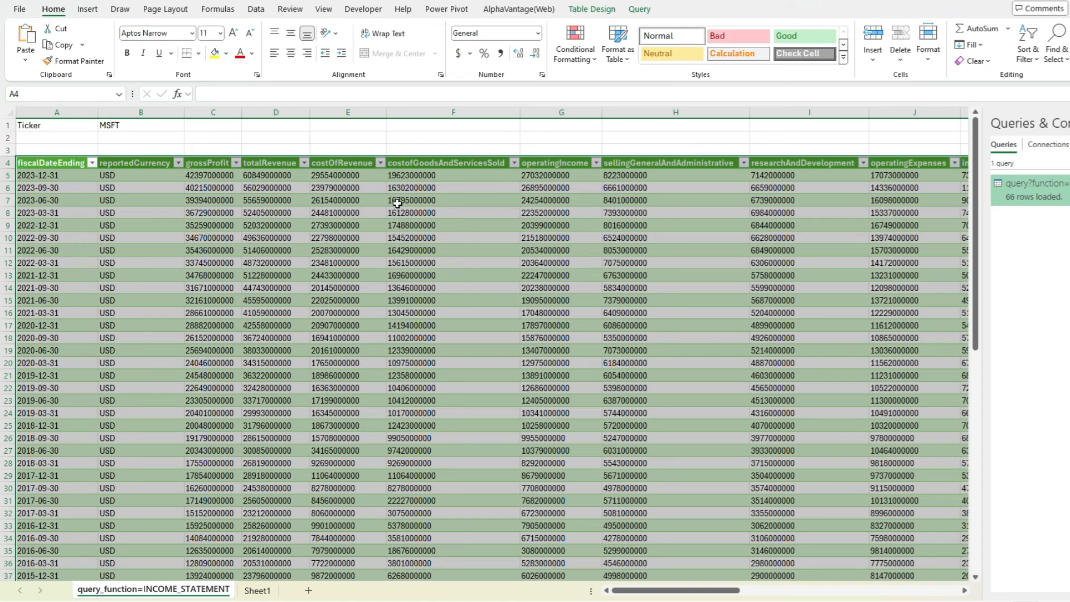
left_click(160, 127)
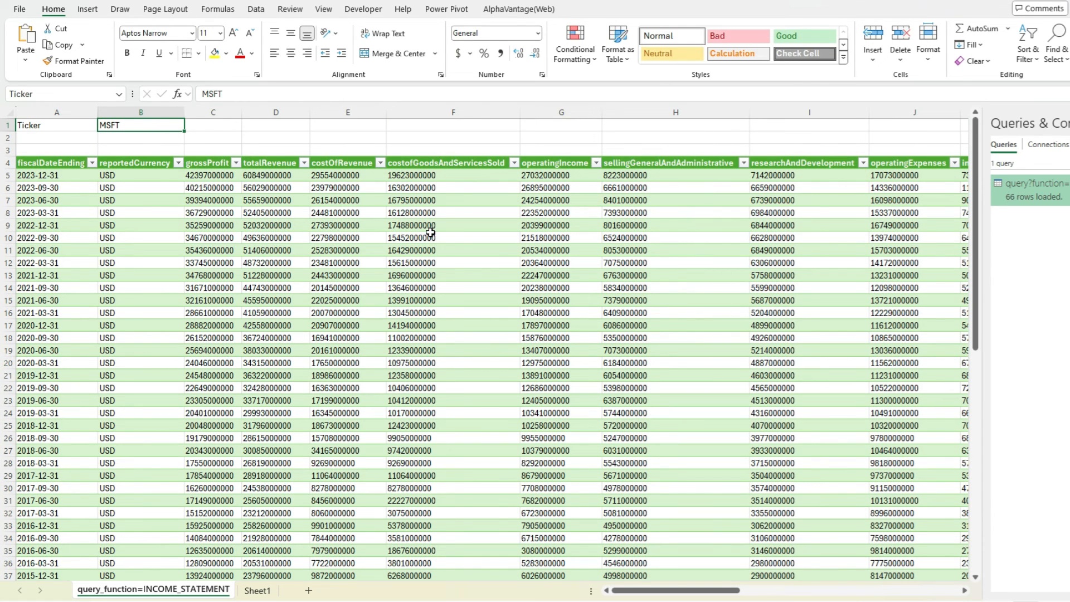
type("AAPL")
key("Return")
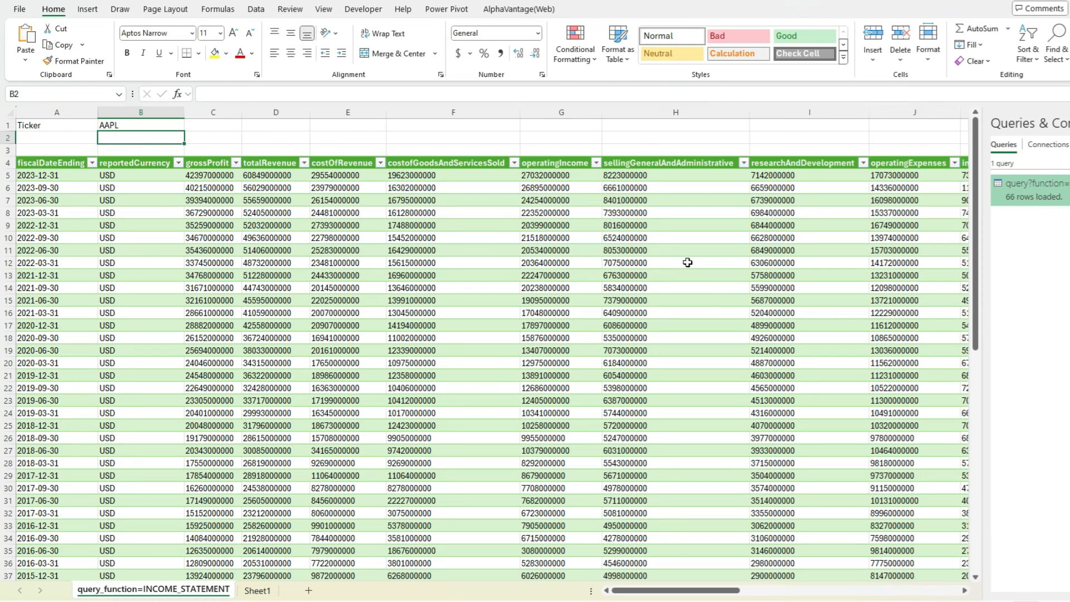
Refresh the table to 63 rows of AAPL quarterly income statements, check the Ticker cell, and reopen the query for editing
right_click(510, 238)
left_click(565, 307)
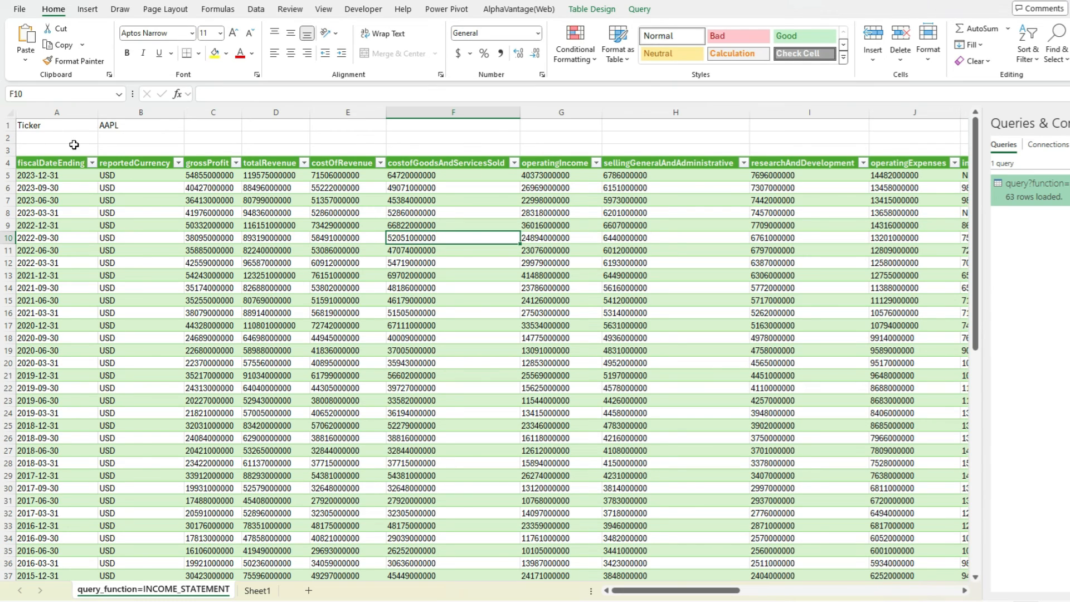
left_click(135, 125)
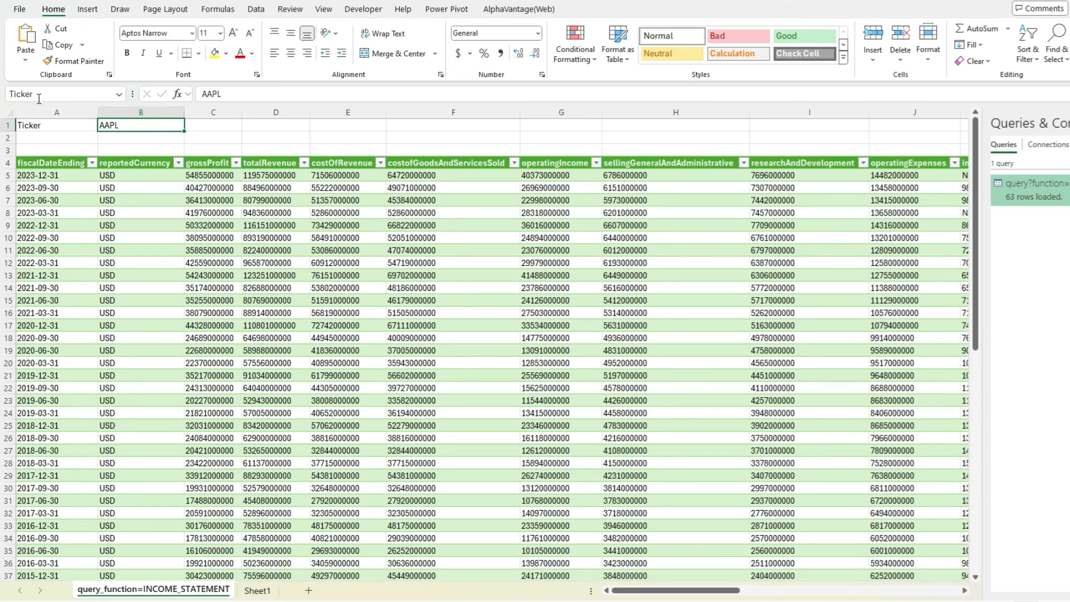
right_click(1037, 192)
left_click(1065, 228)
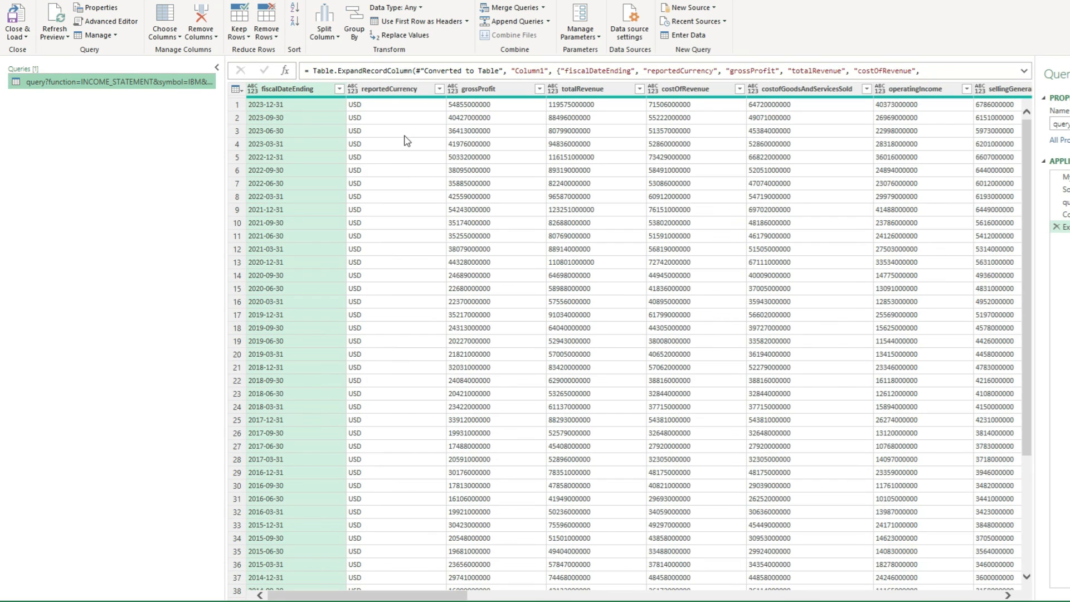
left_click(121, 23)
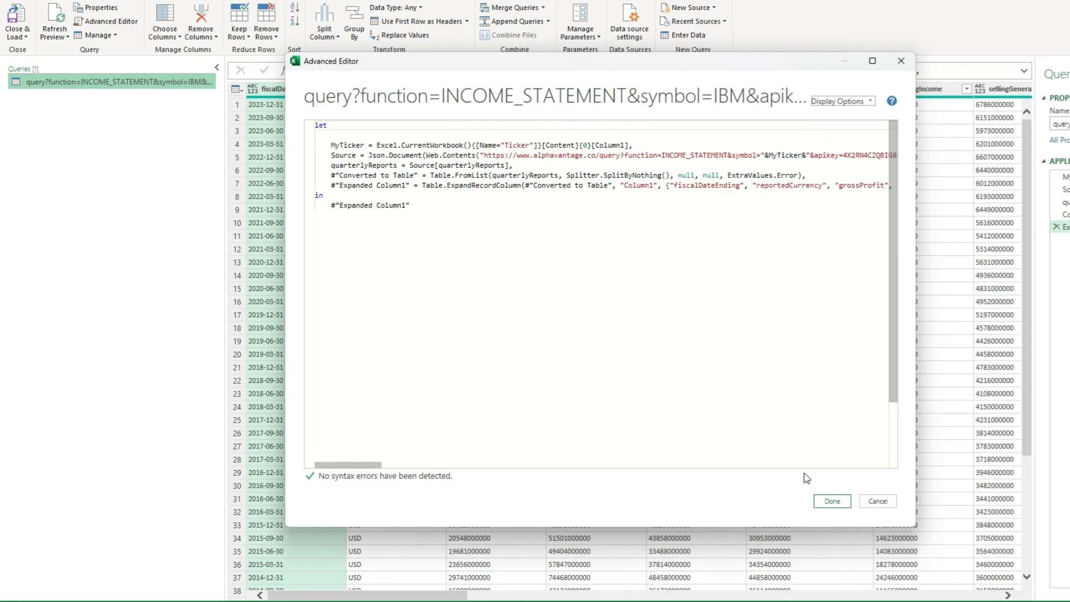
left_click(833, 501)
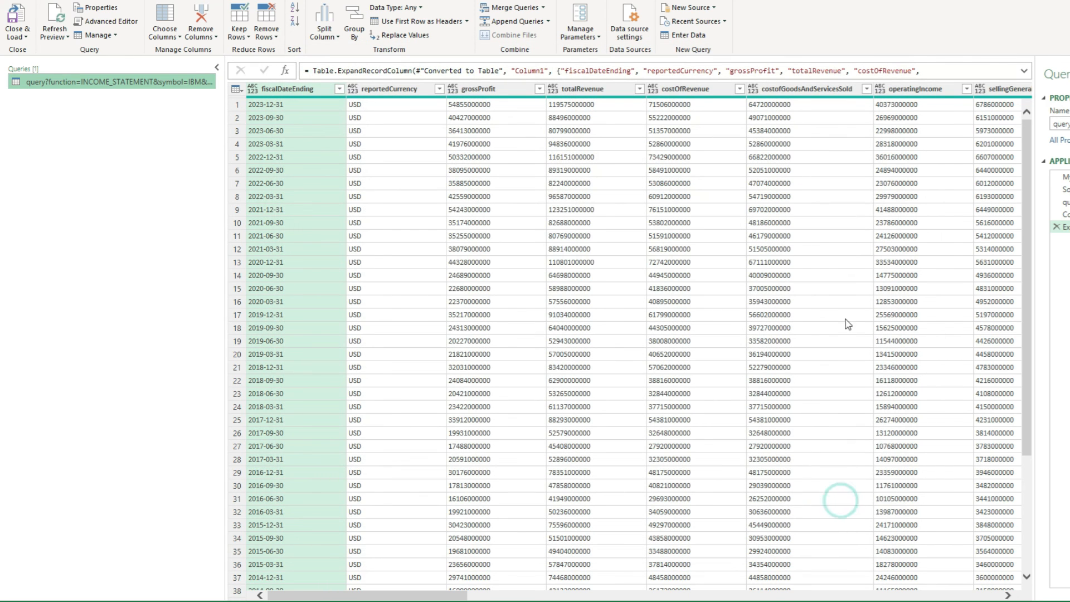